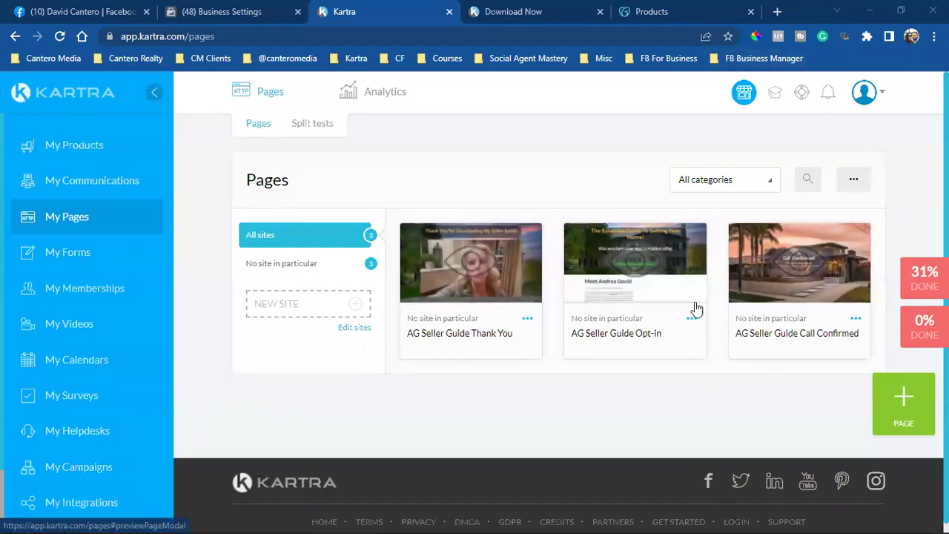
double_click(634, 335)
left_click_drag(435, 333, 555, 335)
left_click_drag(762, 335, 833, 335)
left_click(664, 444)
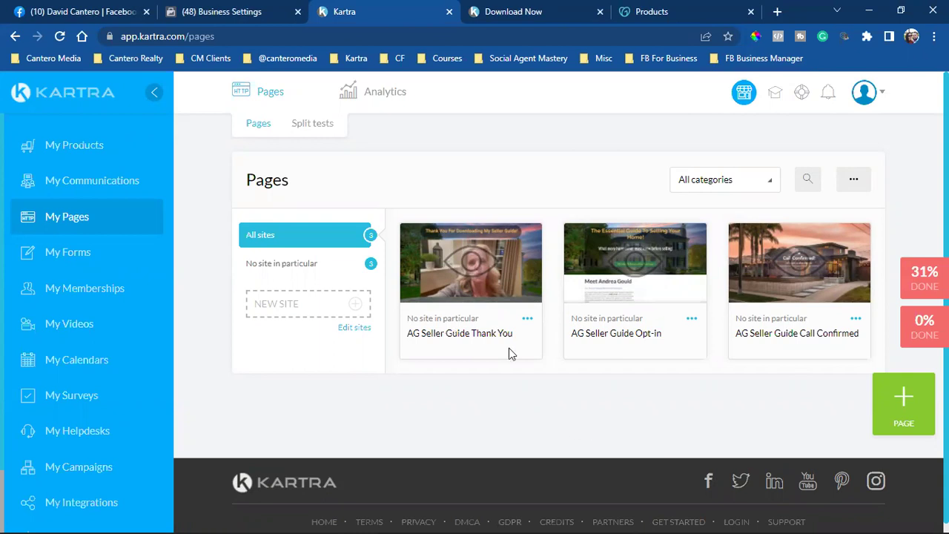
Open the AG Seller Guide Opt-in page in the page editor.
left_click(690, 321)
left_click(747, 343)
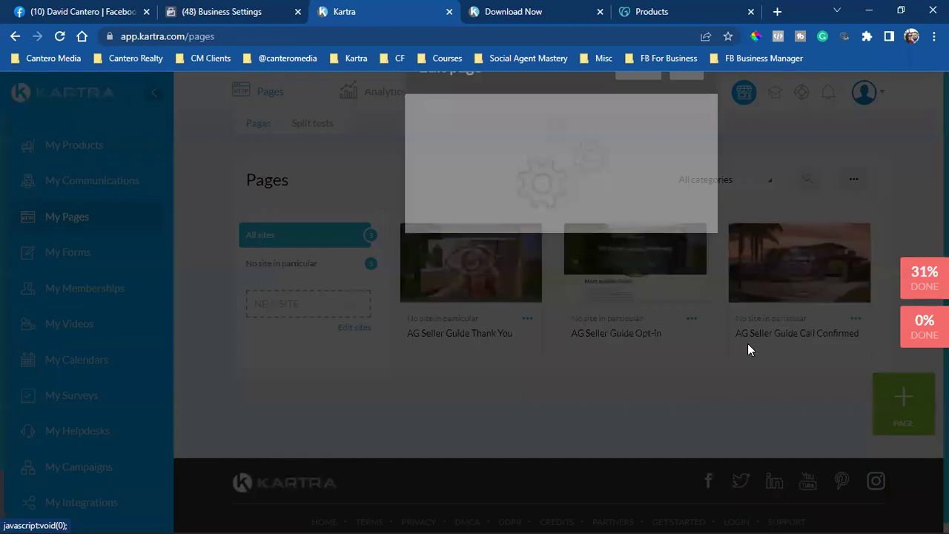
left_click(674, 126)
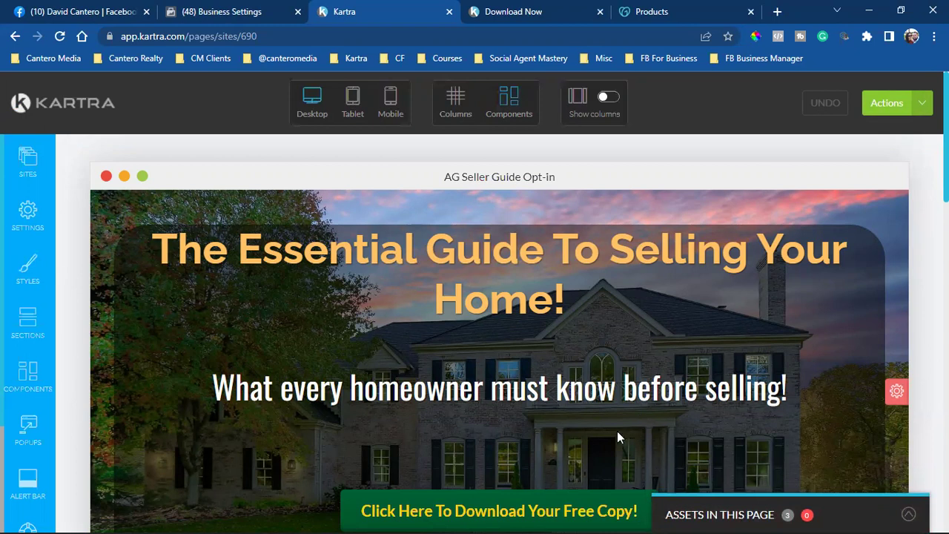
Open the page's tracking code settings and go to the Facebook Ads tracking code field.
left_click(28, 213)
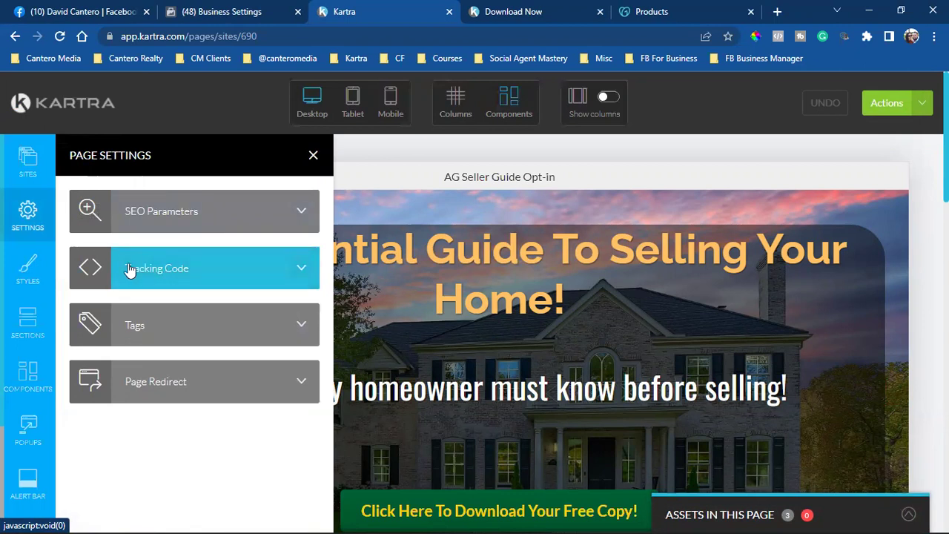
left_click(252, 275)
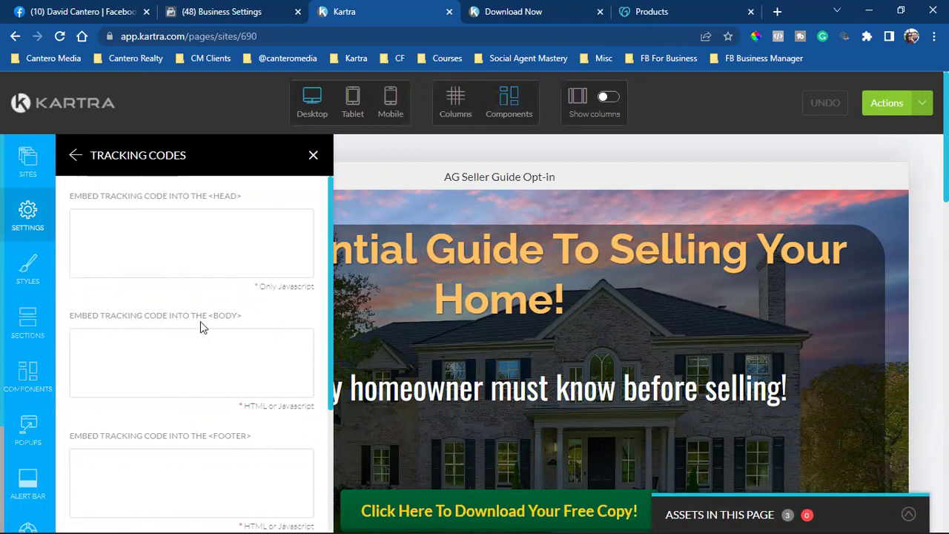
scroll(200, 321, "down", 2)
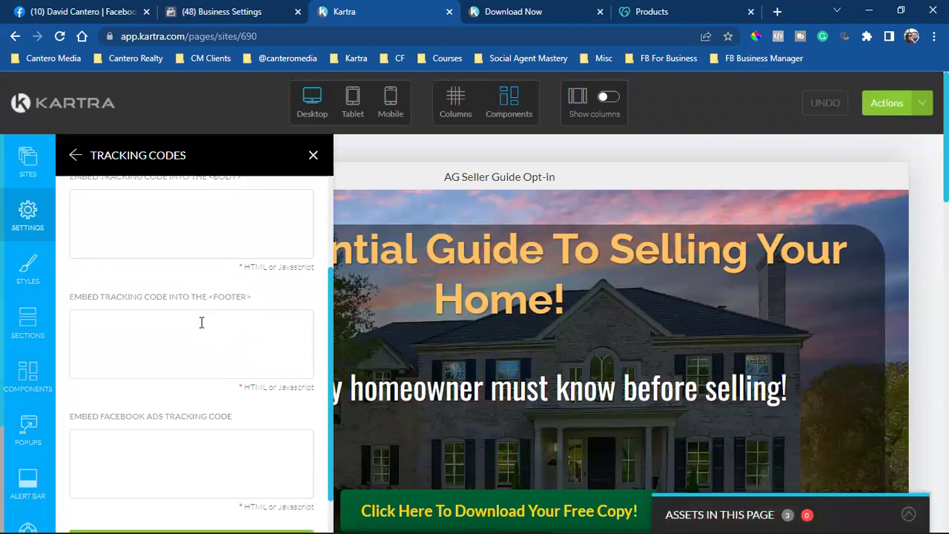
scroll(200, 321, "down", 3)
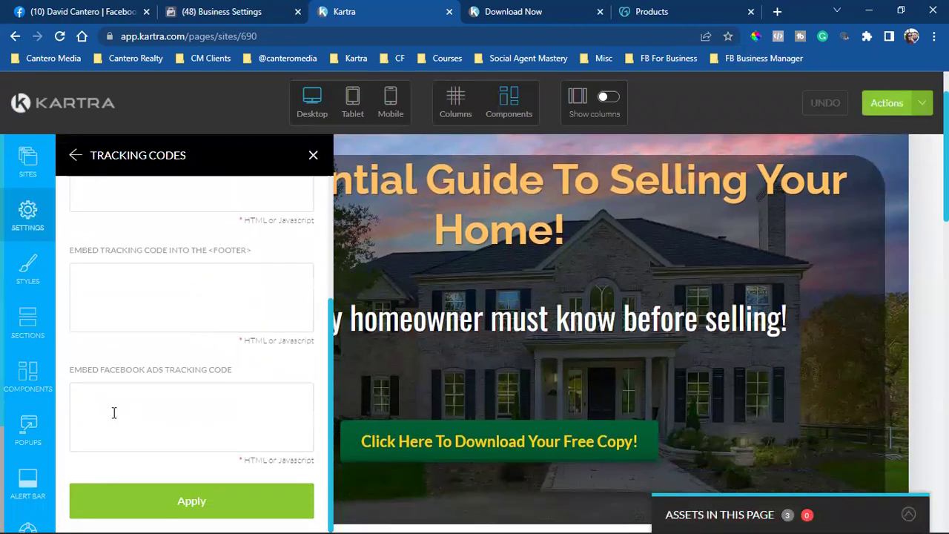
left_click(114, 412)
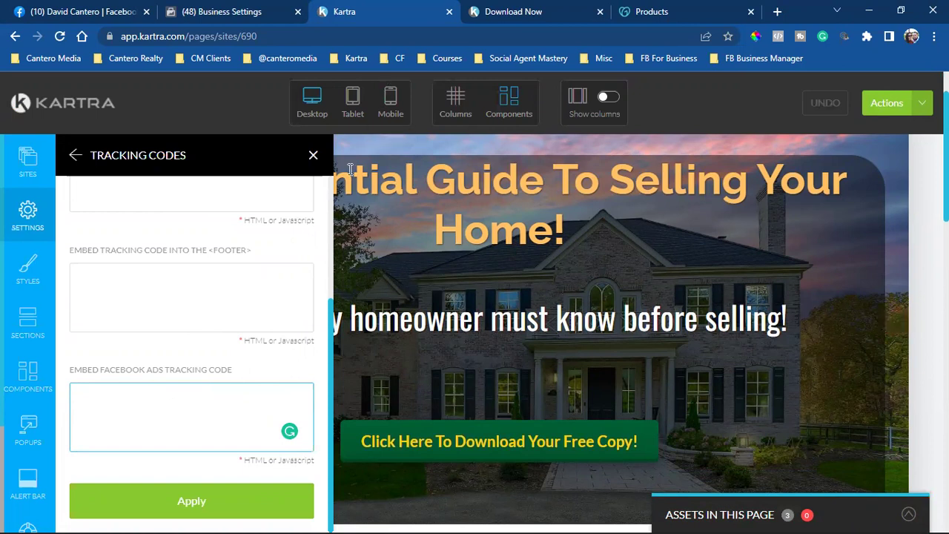
Switch to Meta Business settings and look over the business's pixel and the people who have access to it.
left_click(252, 11)
scroll(59, 304, "up", 2)
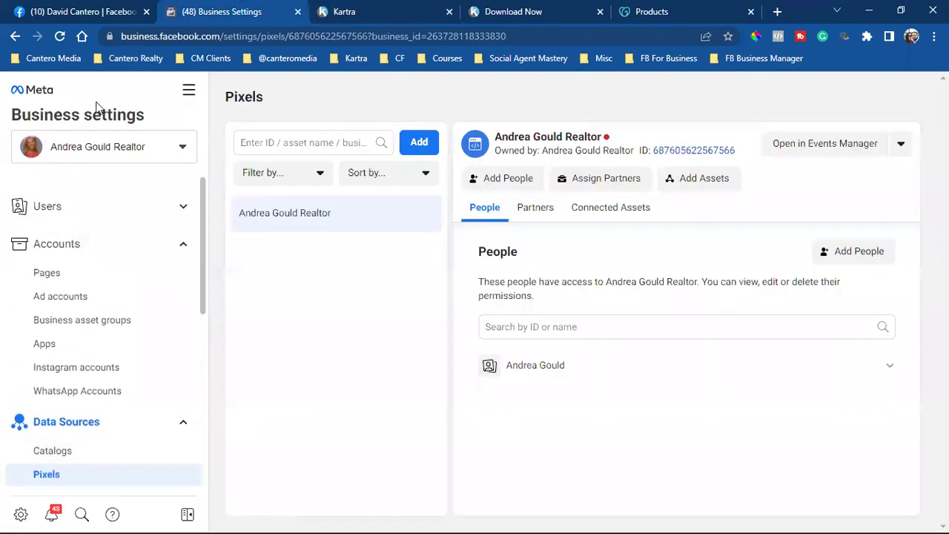
left_click(756, 59)
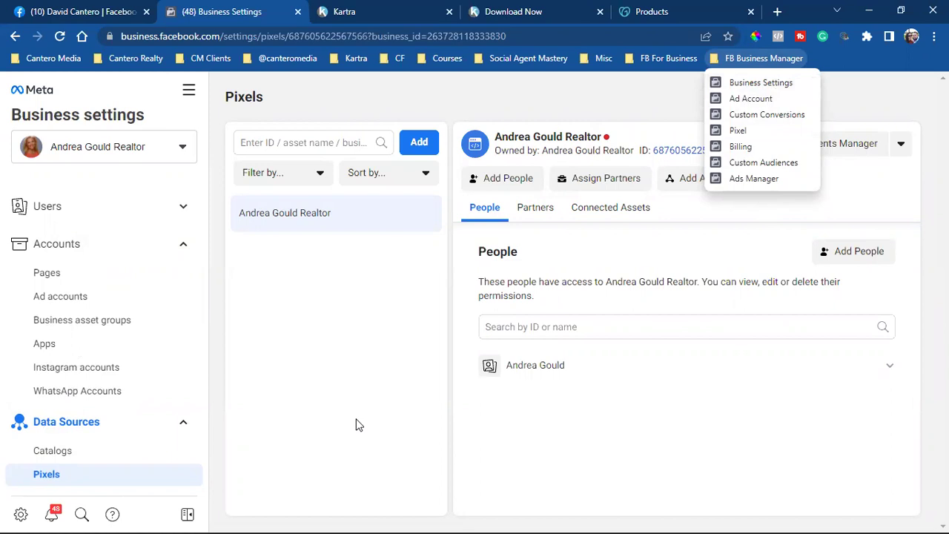
left_click(275, 423)
left_click(16, 477)
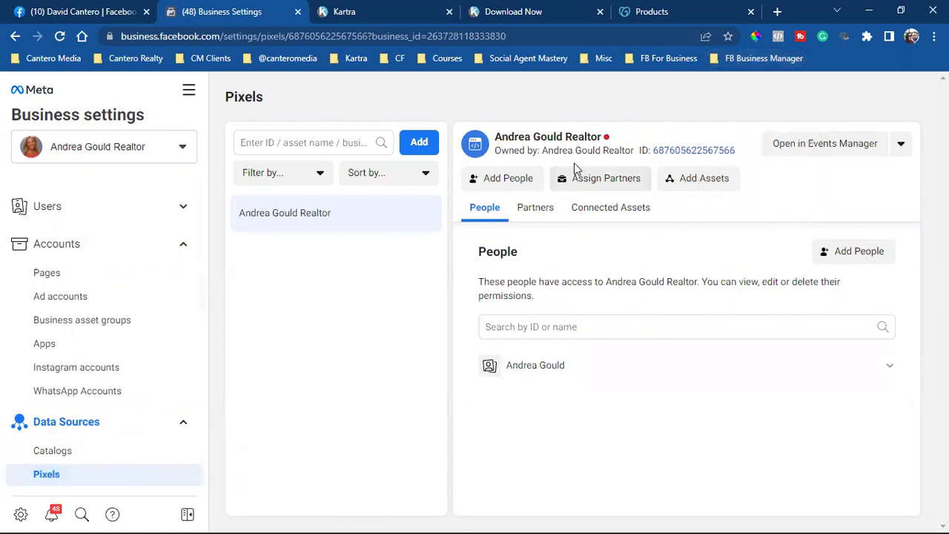
mouse_move(607, 139)
mouse_move(582, 366)
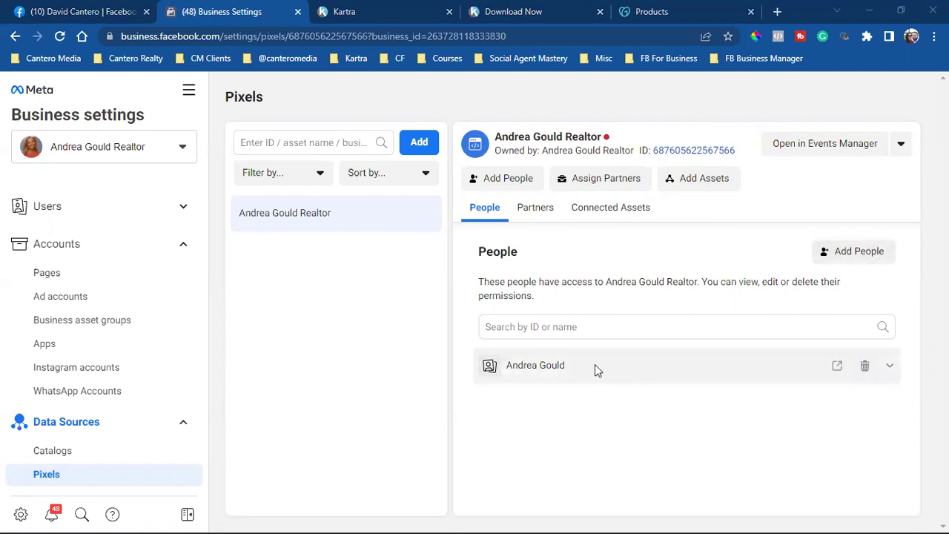
Add the business's ad account to the pixel as a connected asset.
left_click(699, 179)
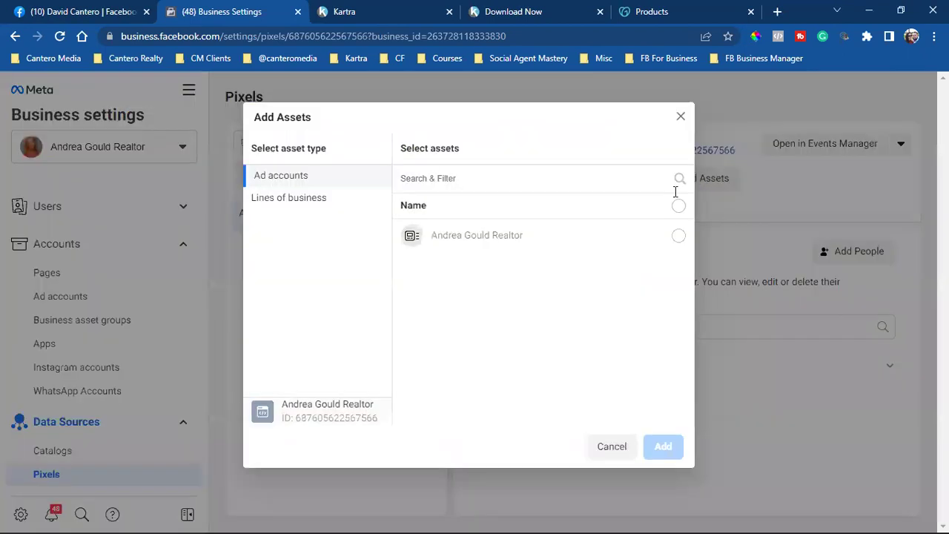
left_click(677, 236)
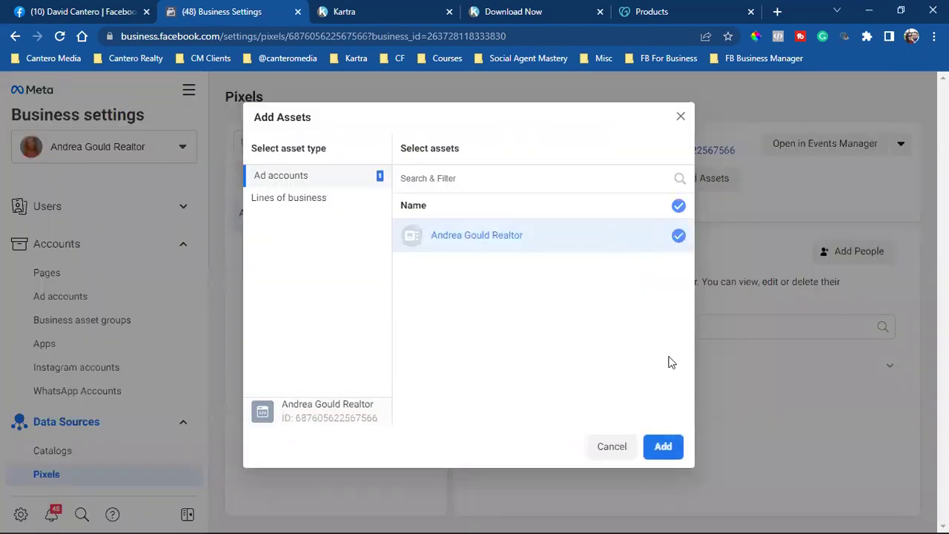
left_click(664, 446)
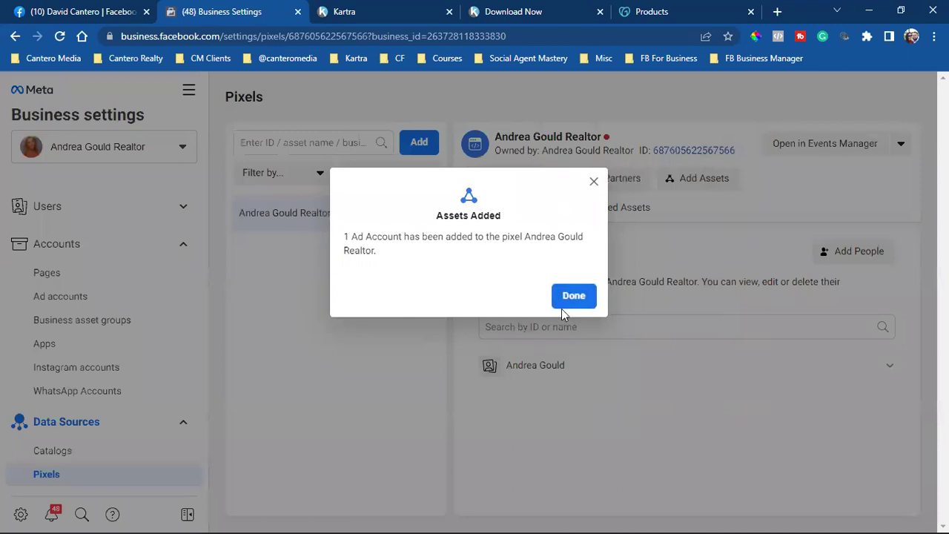
left_click(567, 297)
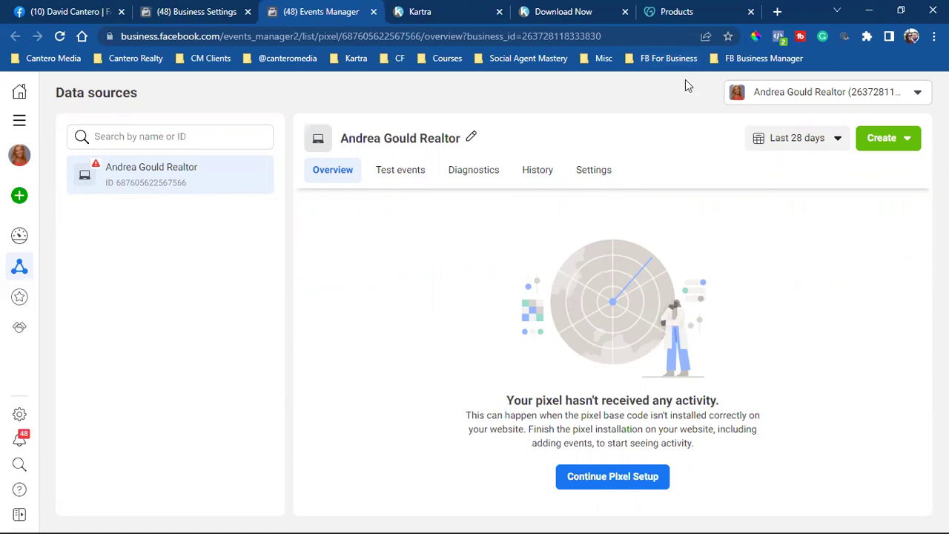
Delete the Pixel bookmark from the FB Business Manager bookmarks folder.
left_click(763, 58)
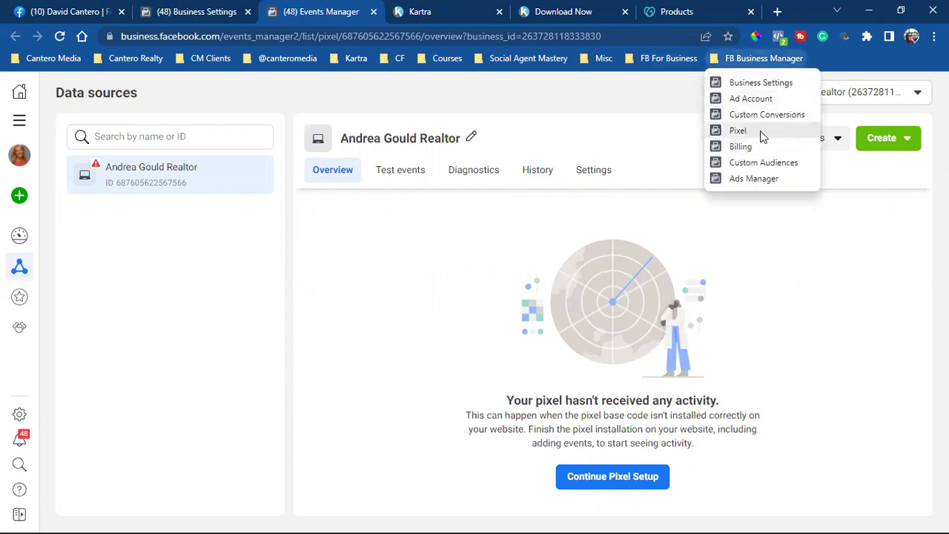
right_click(744, 134)
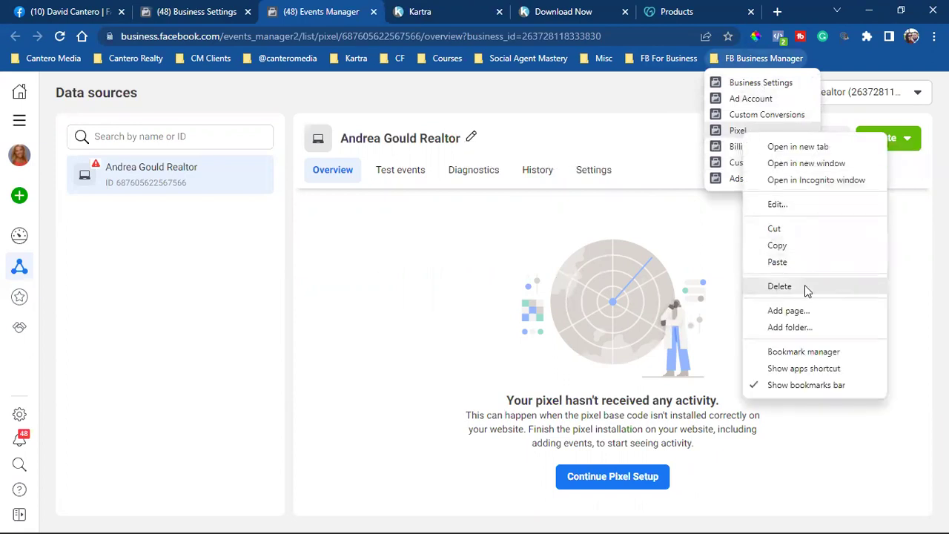
left_click(779, 286)
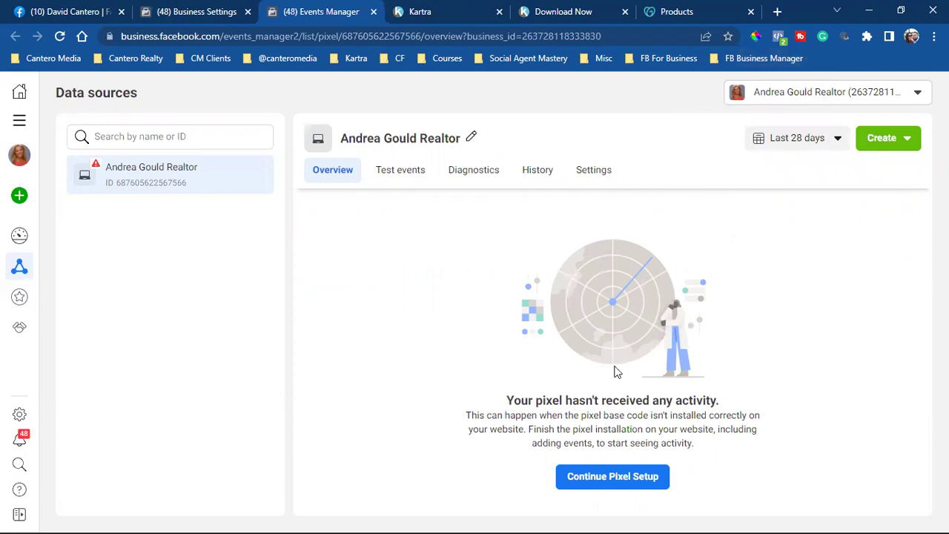
Continue the pixel setup with the Meta Pixel connection method, choose manual code installation and copy the base code.
left_click(608, 478)
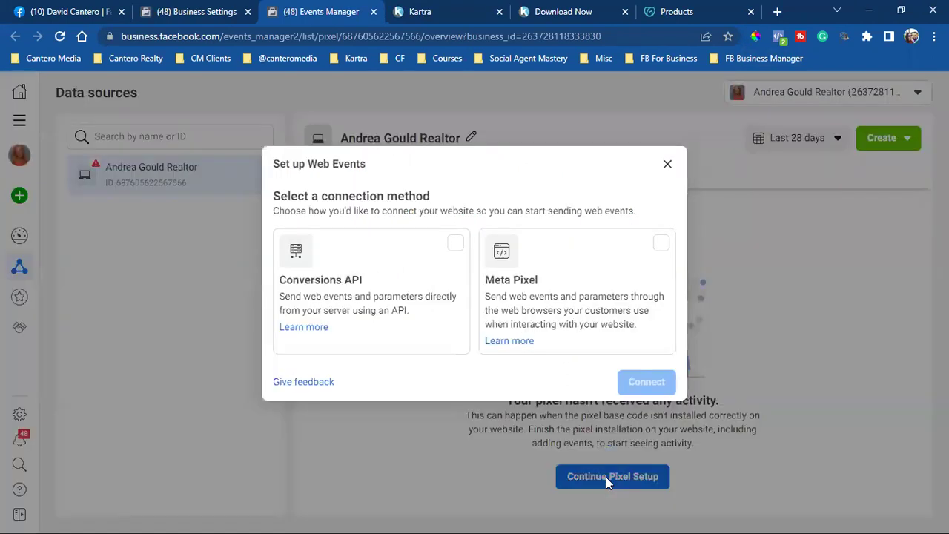
left_click(554, 287)
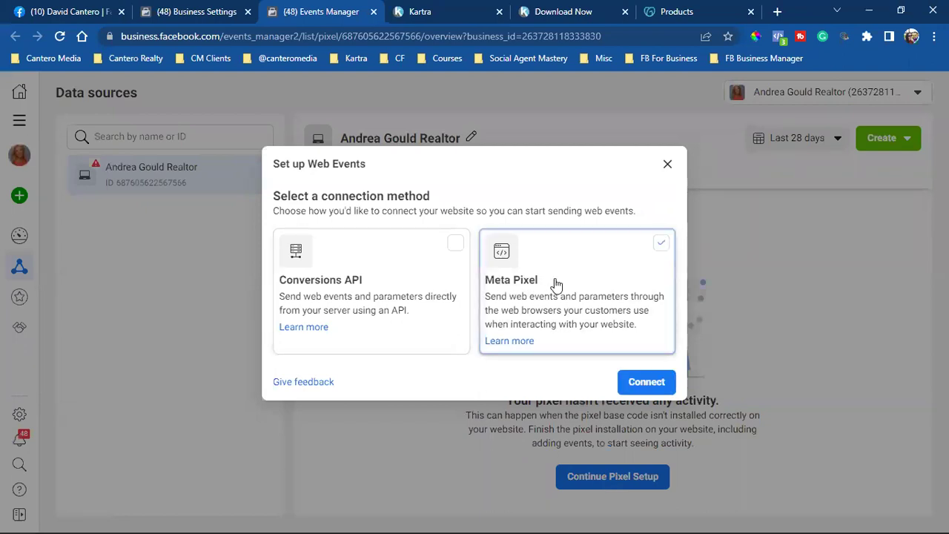
left_click(647, 382)
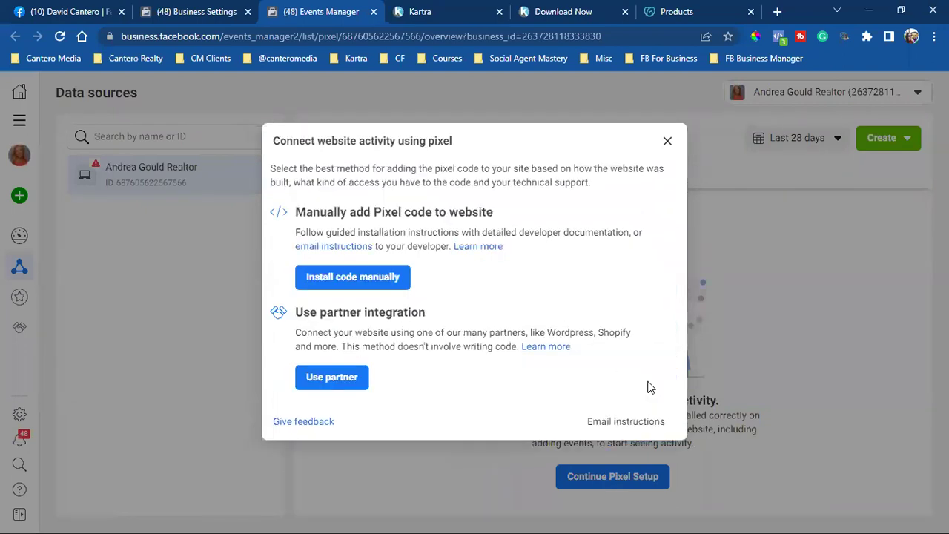
left_click(379, 277)
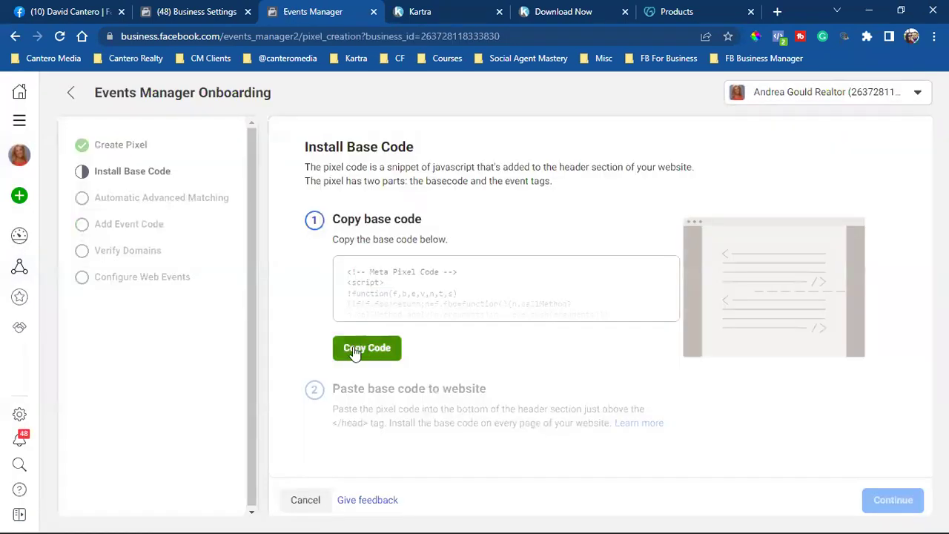
left_click(356, 348)
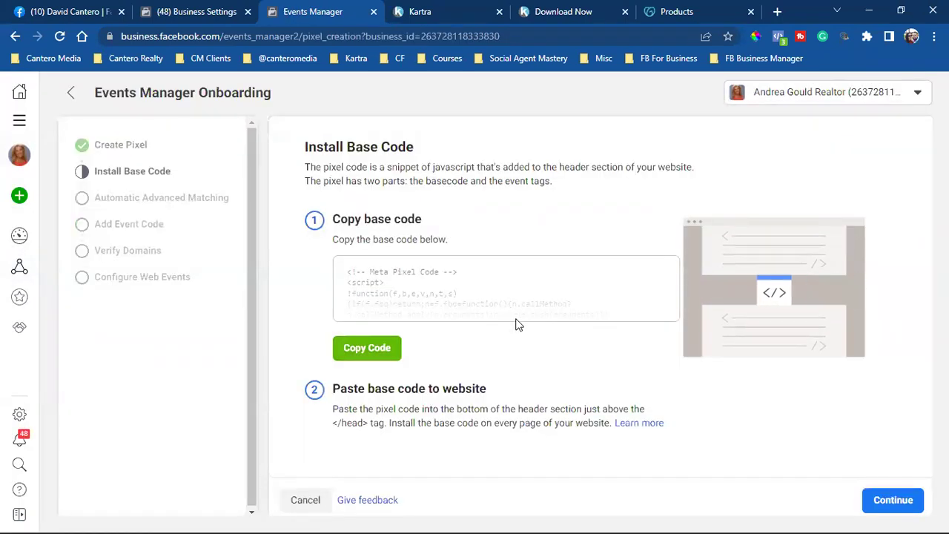
Proceed to Automatic Advanced Matching and keep it turned on with all customer information types enabled.
left_click(882, 500)
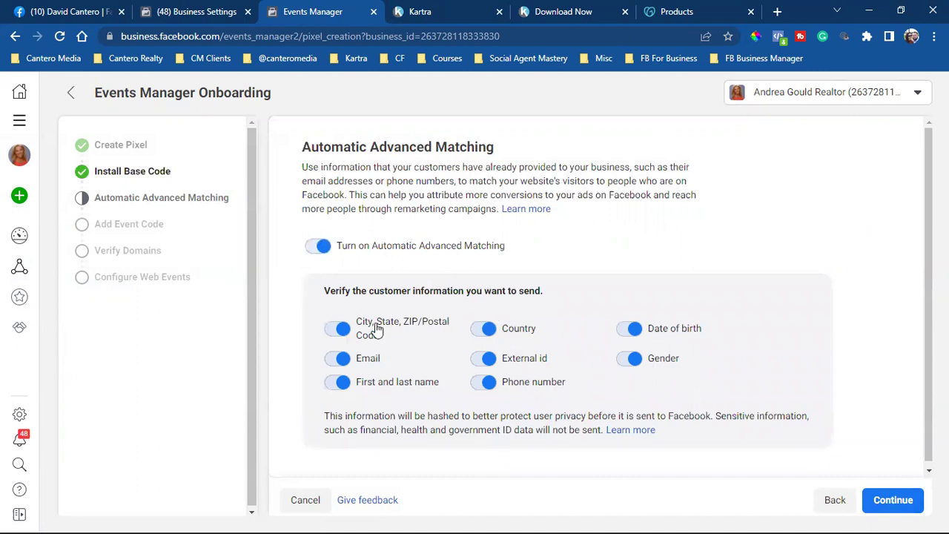
left_click(315, 247)
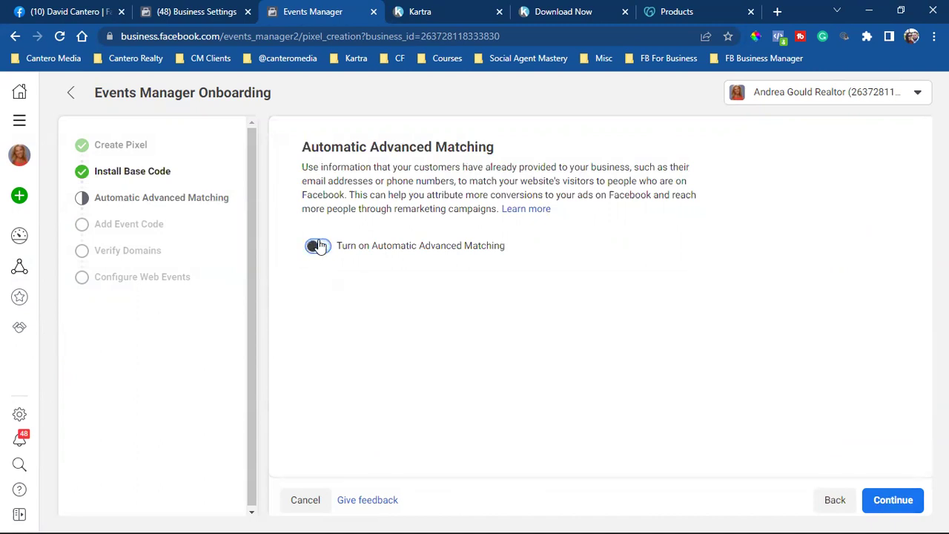
left_click(319, 249)
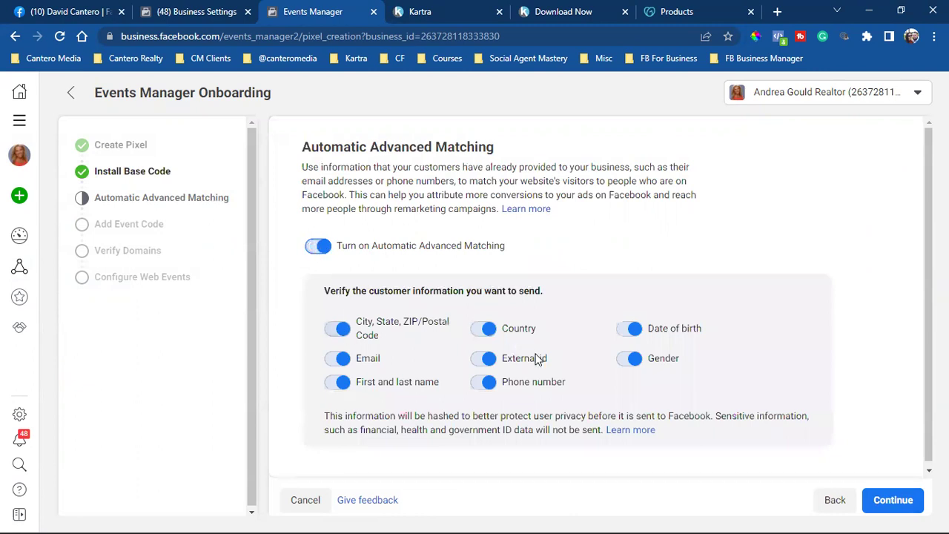
left_click(321, 248)
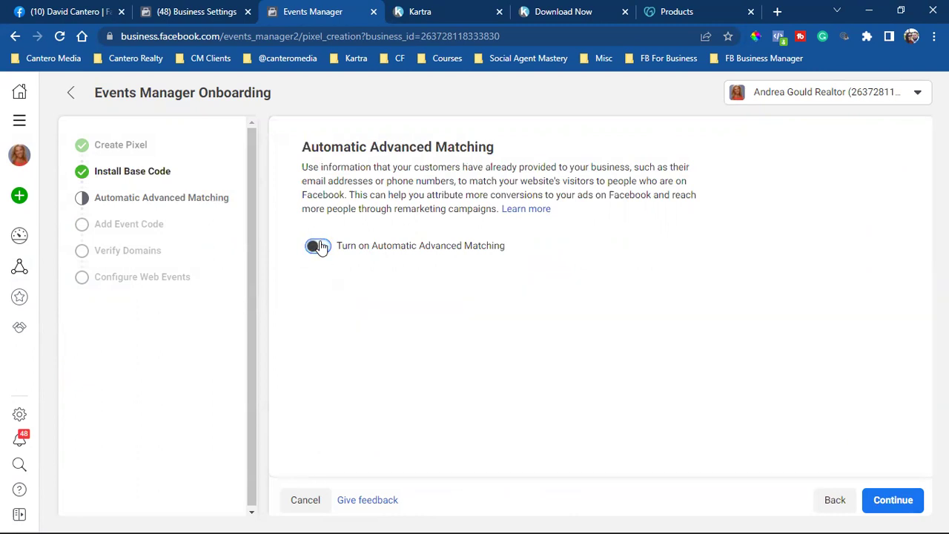
left_click(321, 248)
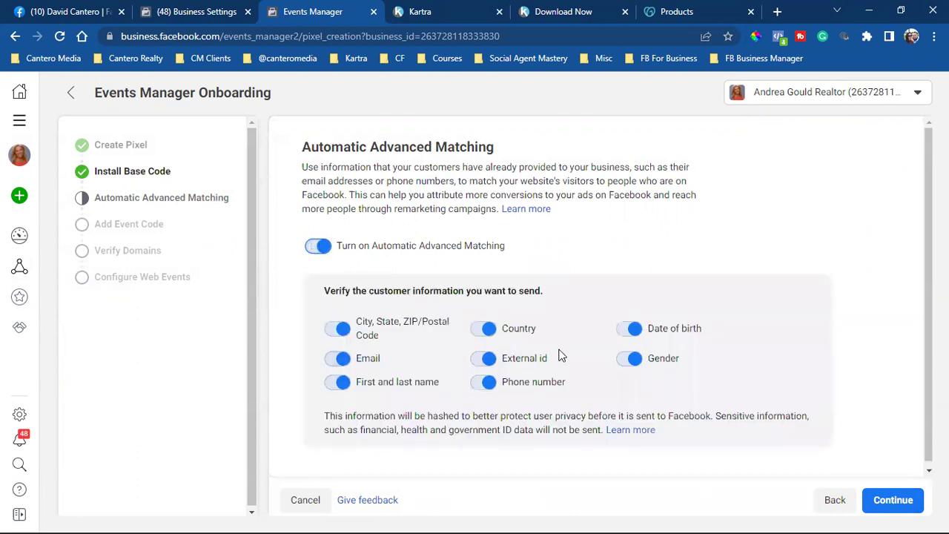
left_click(885, 500)
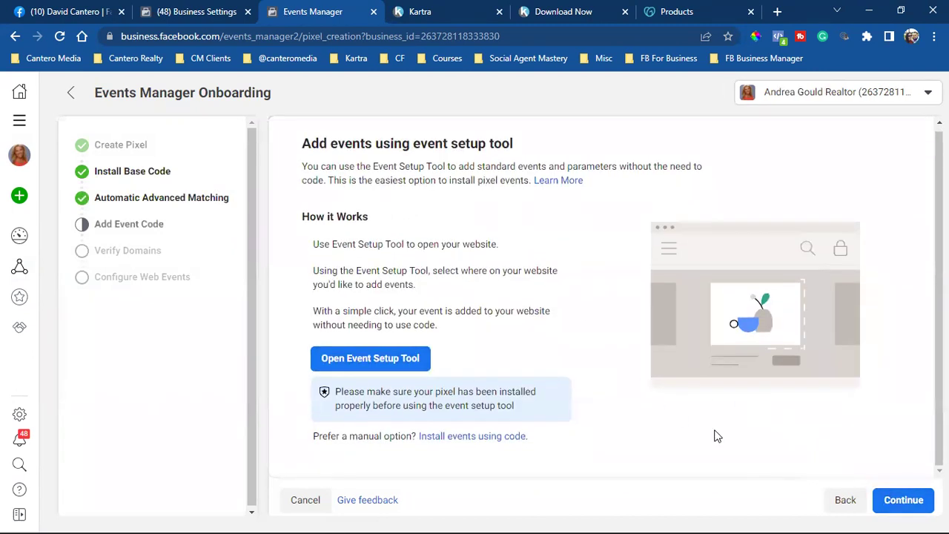
Skip event code, domain verification and web event configuration to finish the pixel onboarding.
left_click(903, 500)
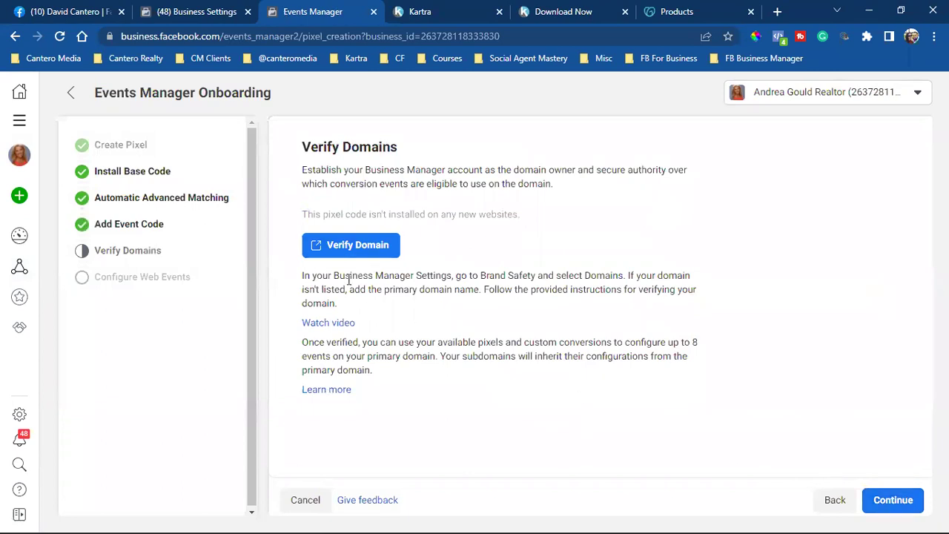
left_click(887, 500)
left_click(857, 502)
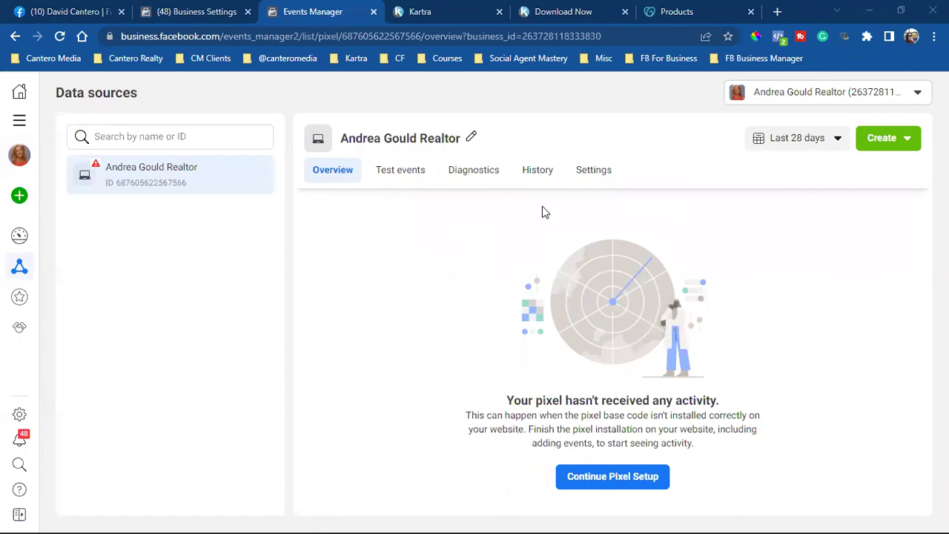
Switch back to Kartra, paste the copied pixel base code as the Facebook Ads tracking code and apply it.
left_click(444, 12)
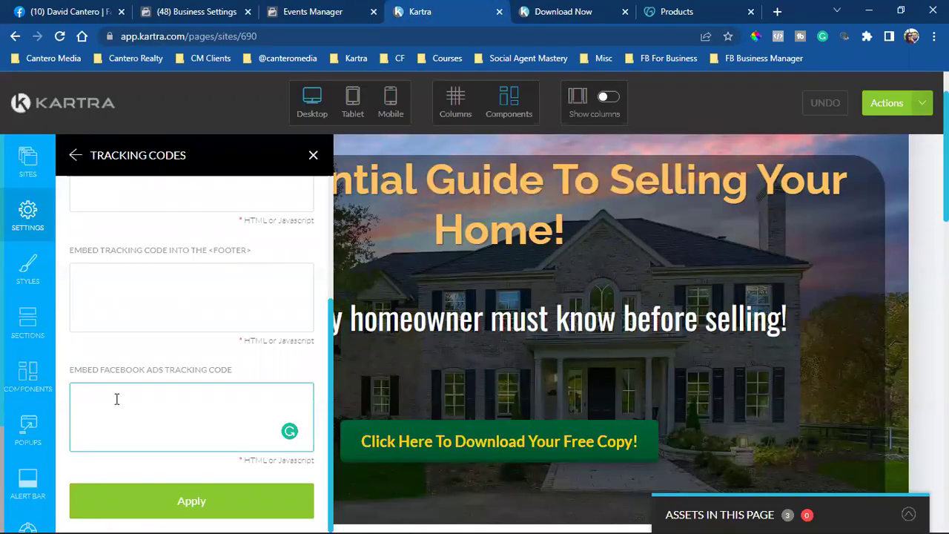
key("ctrl+v")
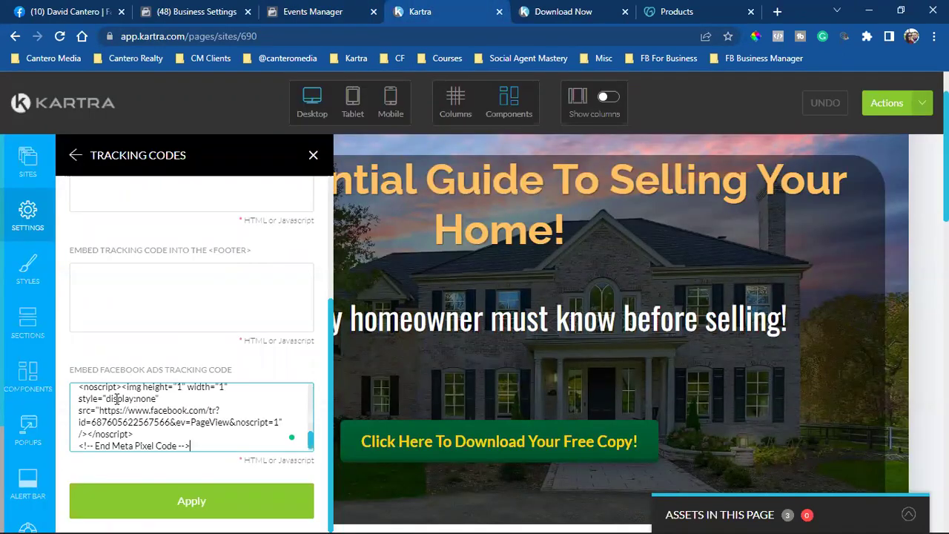
left_click(228, 503)
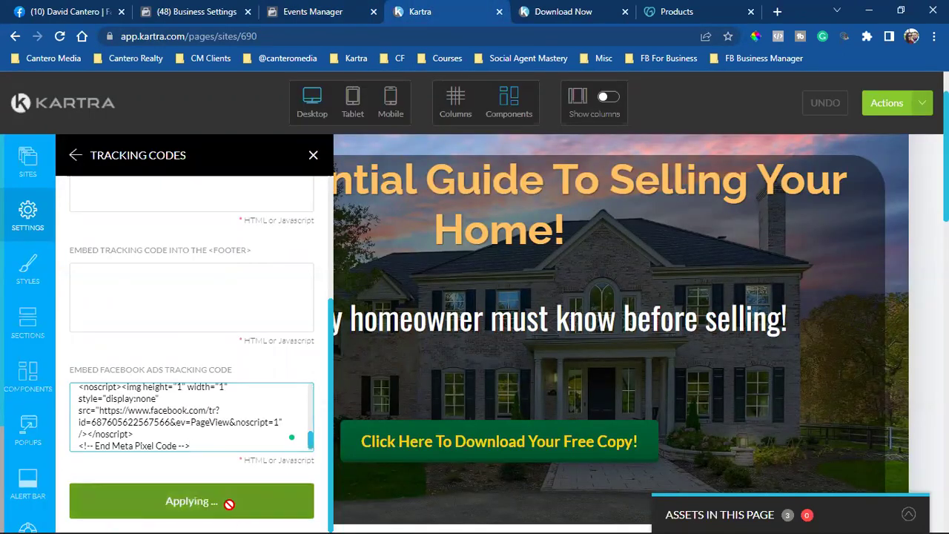
Publish the AG Seller Guide Opt-in page live, get its page link and copy the link.
left_click(911, 105)
left_click(840, 224)
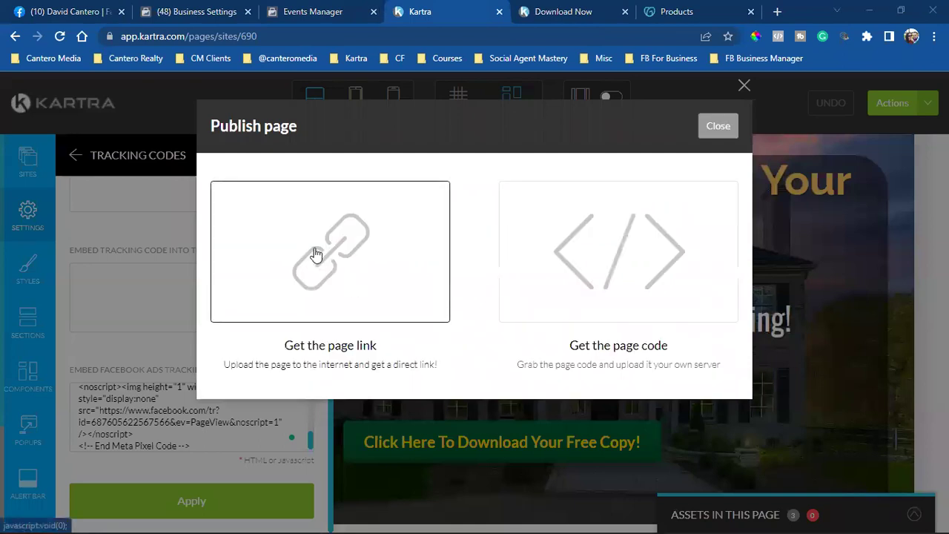
left_click(315, 254)
left_click(295, 442)
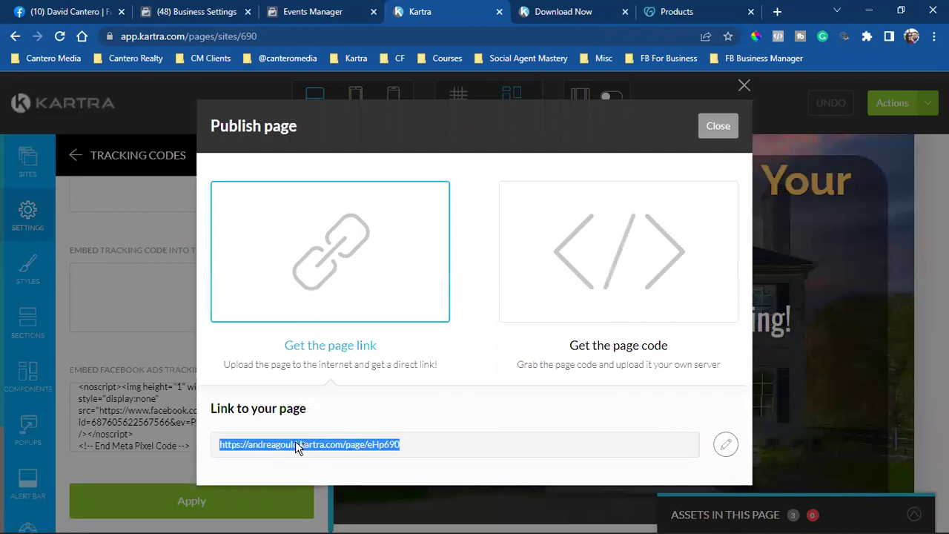
right_click(299, 437)
left_click(323, 355)
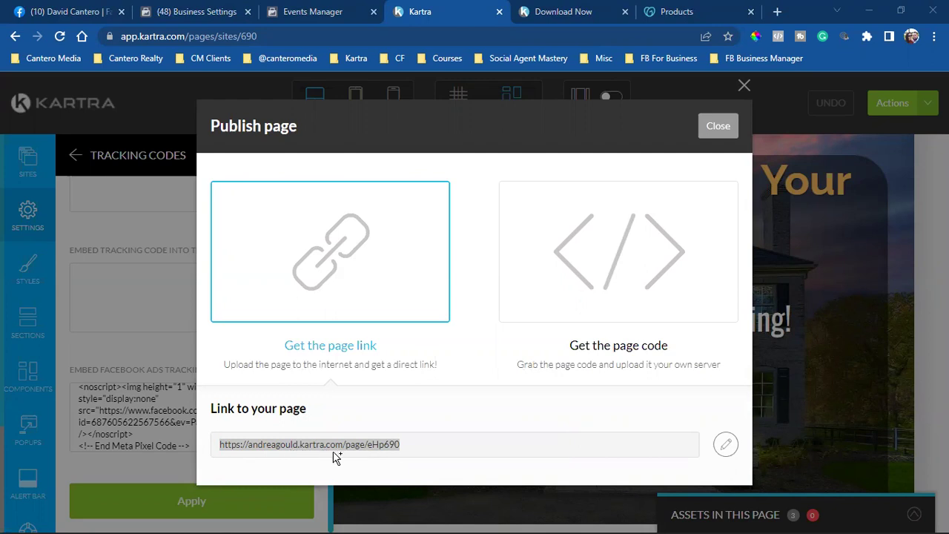
Open the copied page link in a new browser tab and check the page's pixel with Facebook Pixel Helper.
left_click(777, 11)
key("ctrl+v")
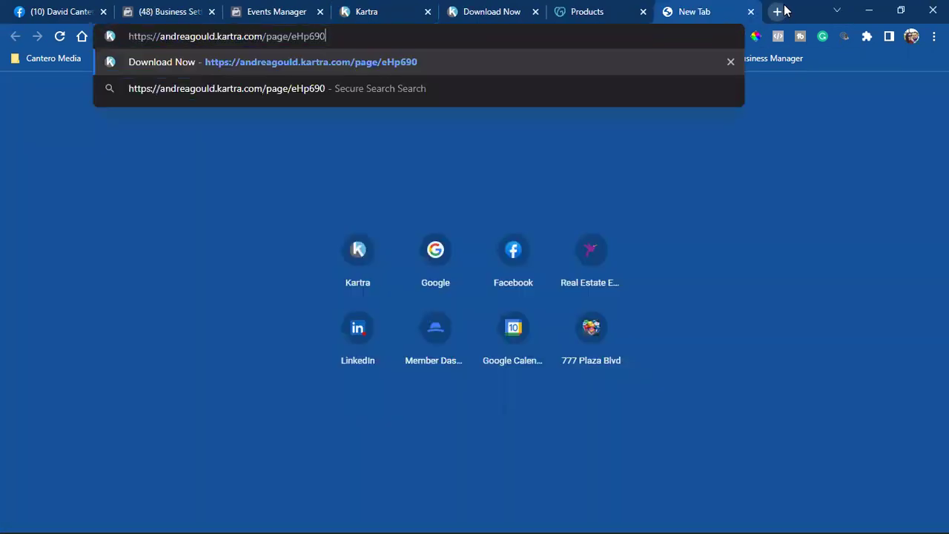
key("Return")
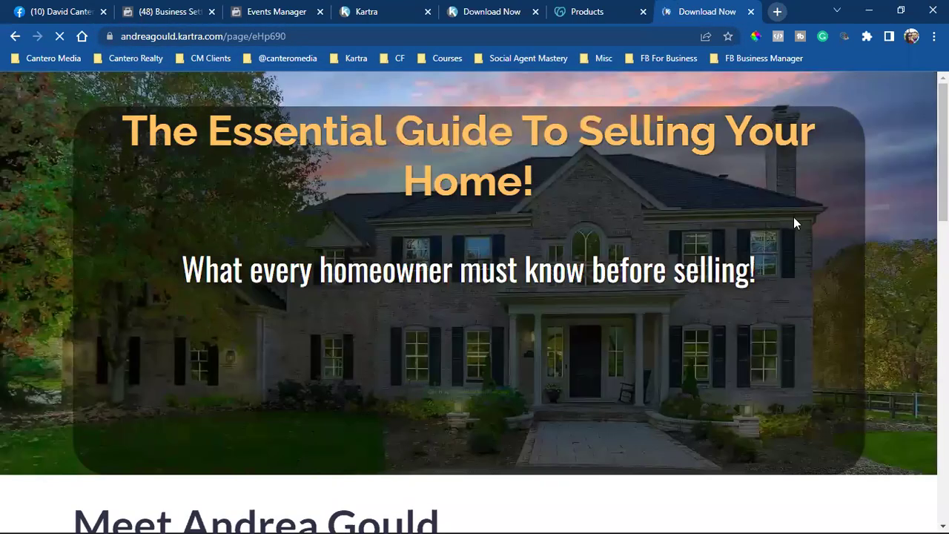
left_click(778, 39)
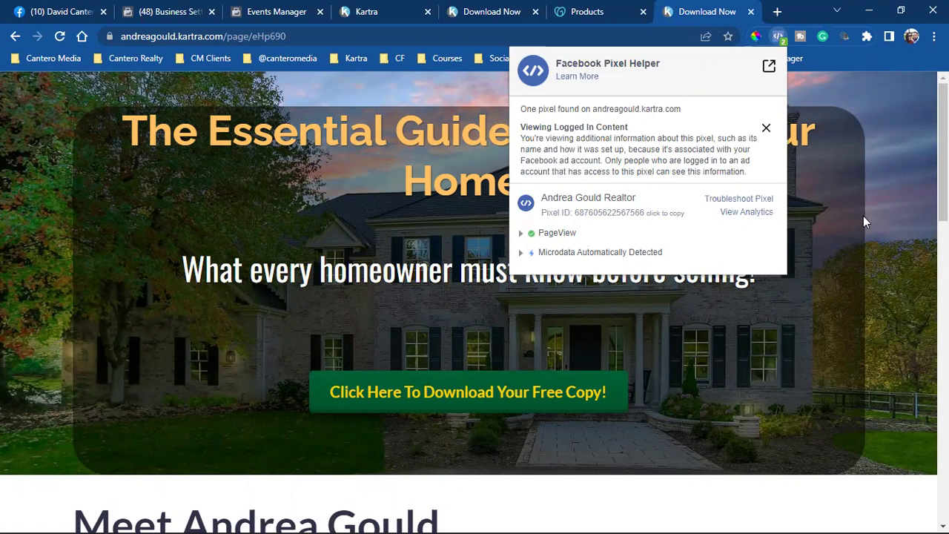
left_click(475, 185)
Switch to Events Manager, dismiss the Aggregated Event Measurement introduction, and review the pixel overview with the limited conversion events notice collapsed.
left_click(266, 11)
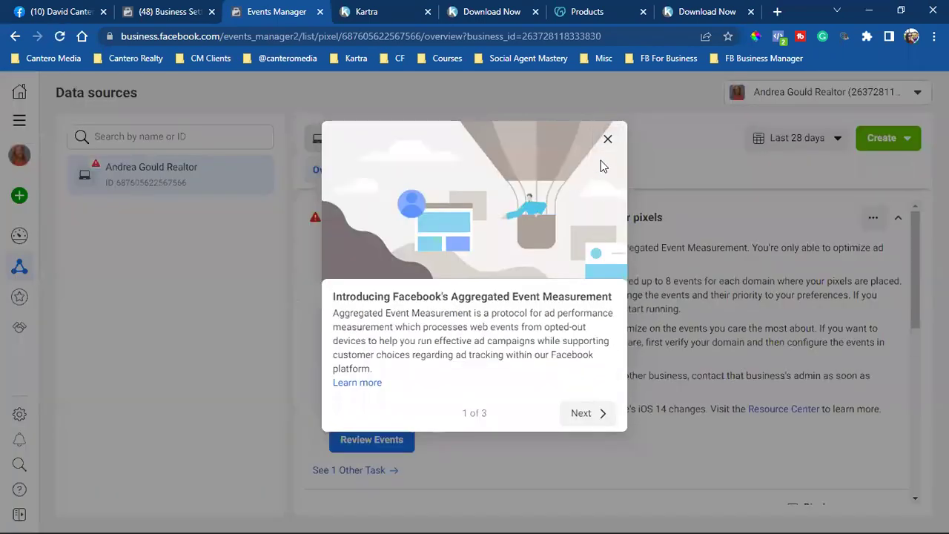
left_click(607, 140)
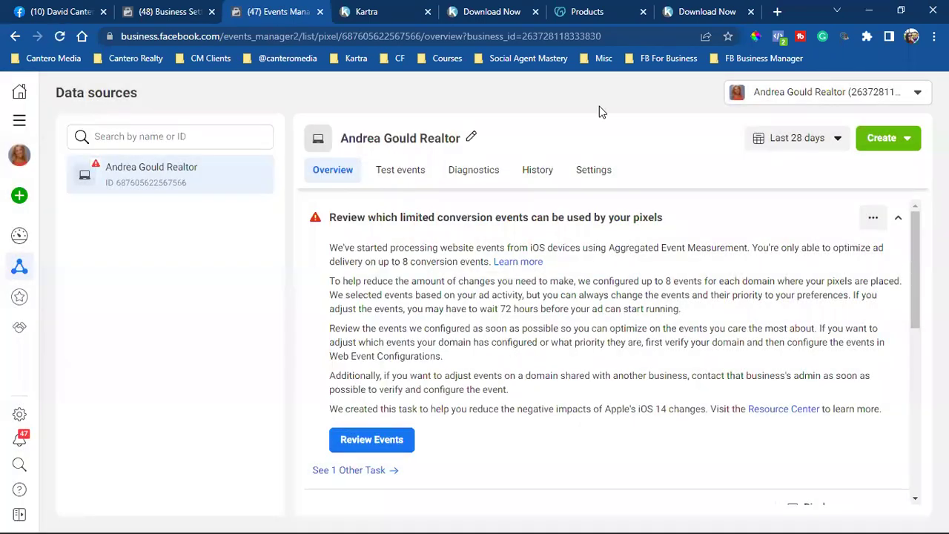
left_click(899, 222)
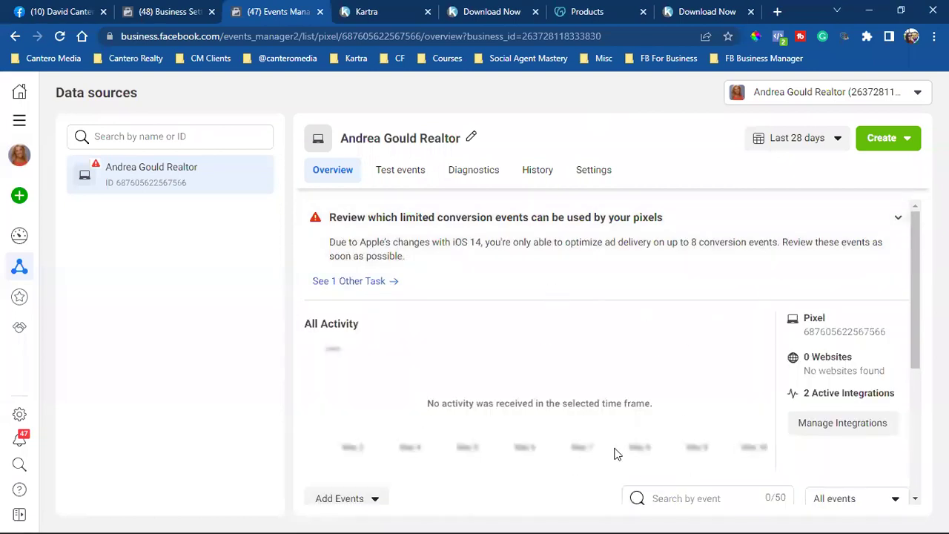
scroll(622, 452, "down", 3)
scroll(638, 452, "up", 3)
scroll(722, 381, "down", 2)
scroll(722, 381, "up", 2)
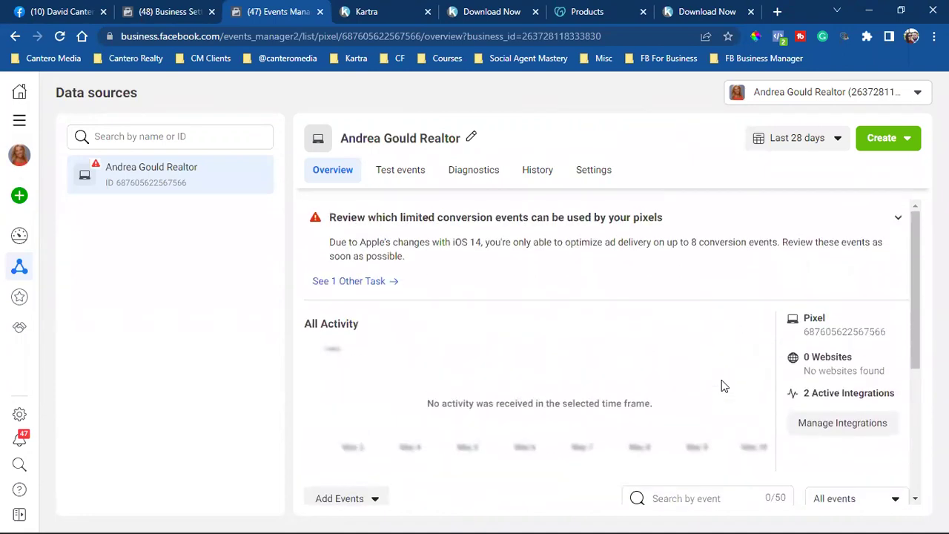
Bookmark the pixel overview in the FB Business Manager folder and name the bookmark Pixel.
left_click(729, 38)
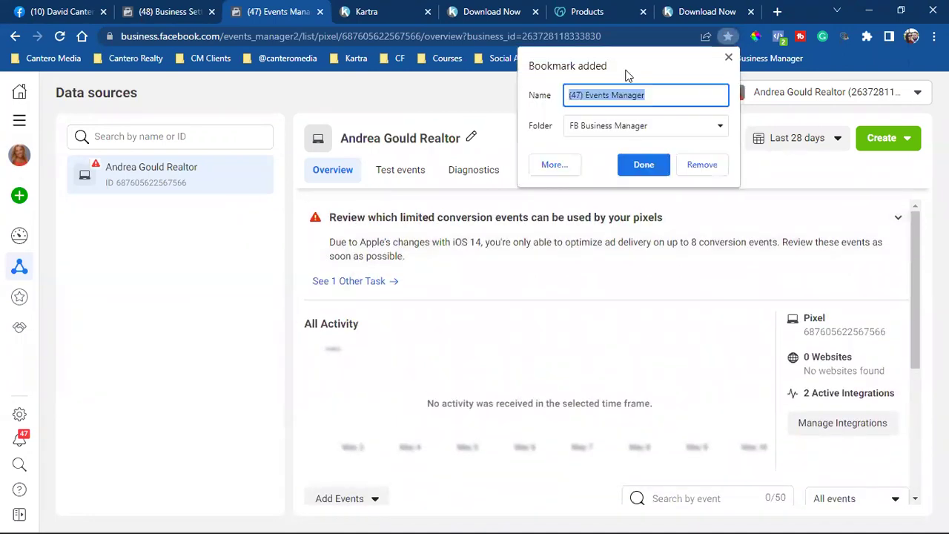
key("Return")
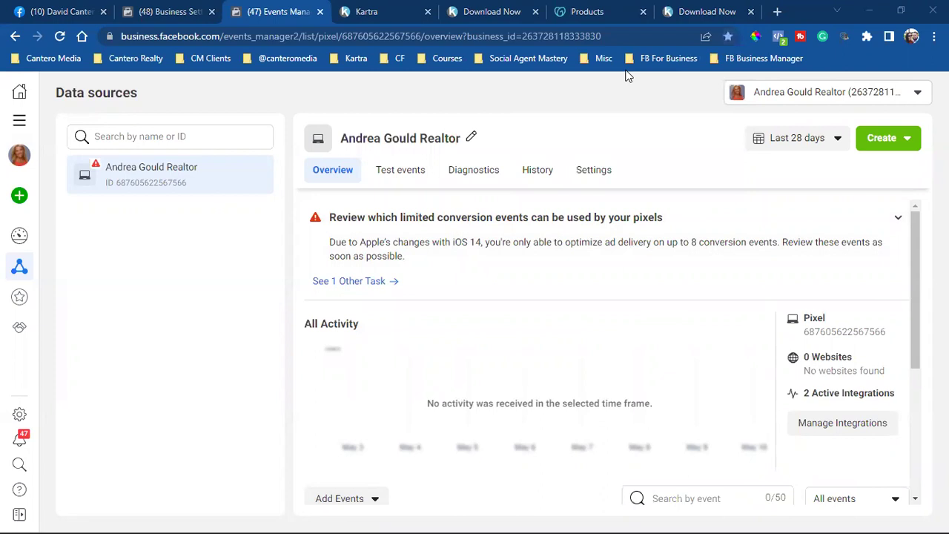
left_click(729, 38)
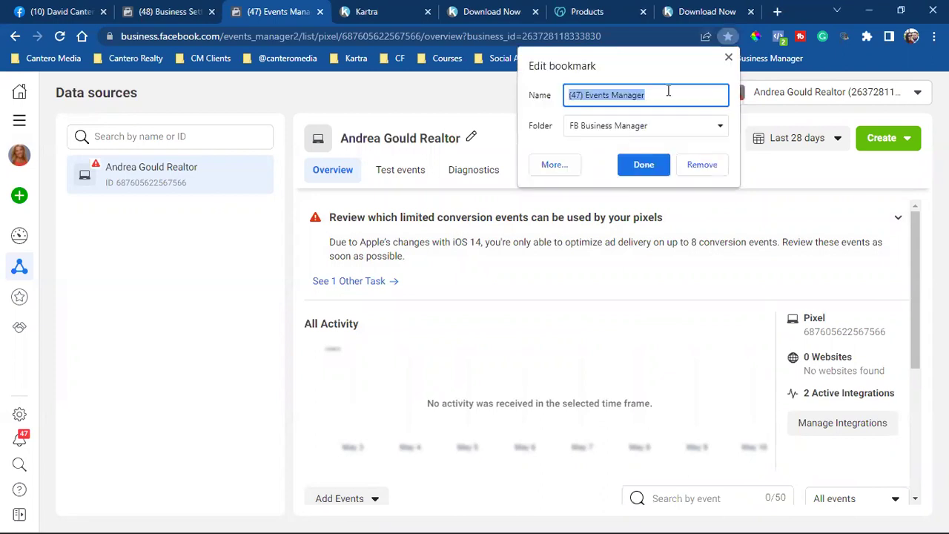
type("Pl")
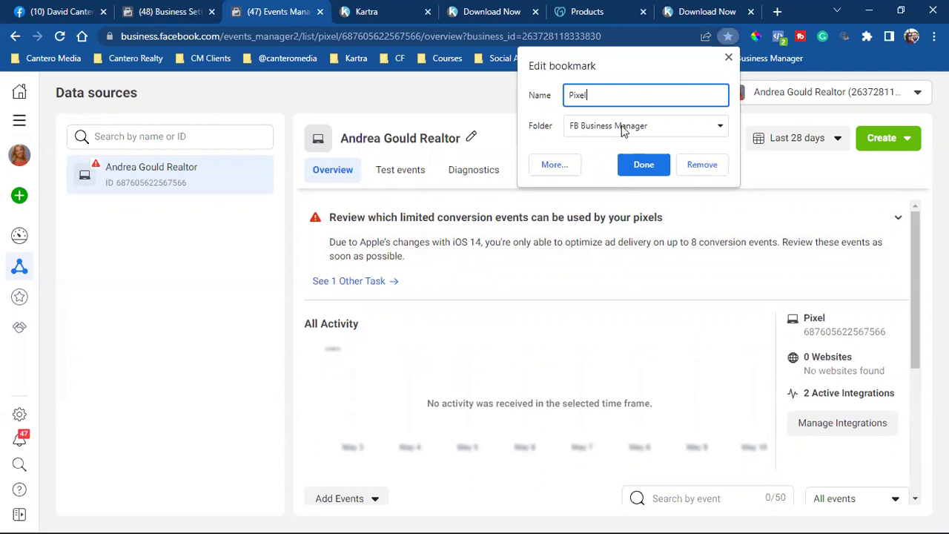
left_click(643, 164)
Reopen the pixel overview from the FB Business Manager bookmarks and collapse the limited conversion events notice.
left_click(764, 57)
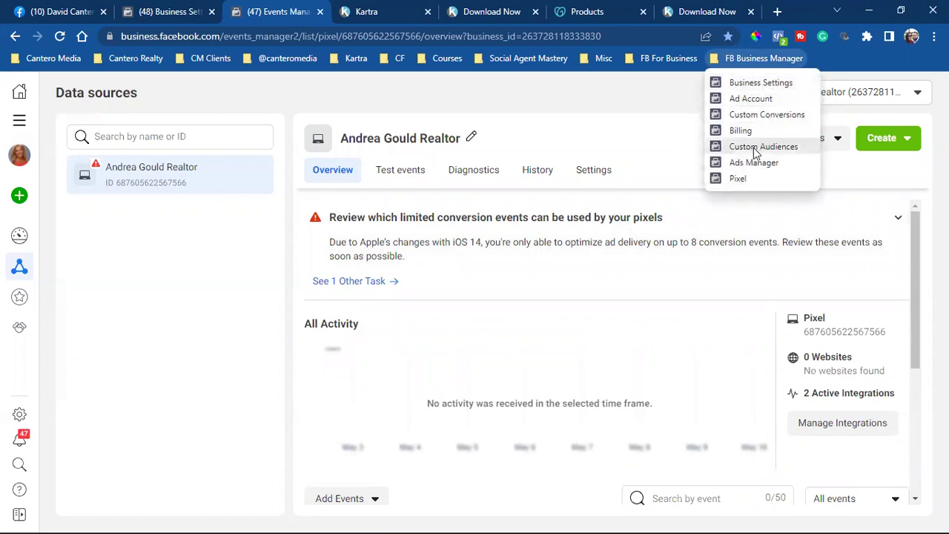
left_click(750, 234)
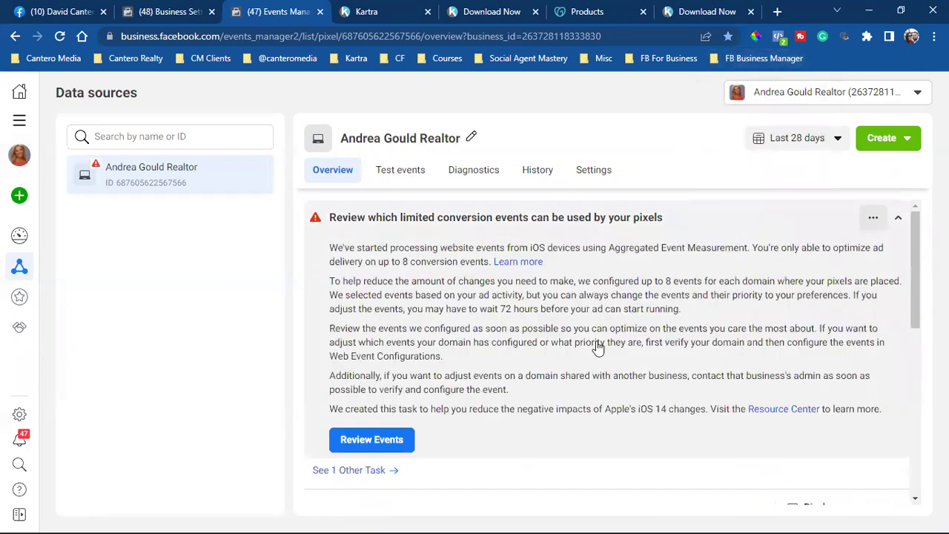
left_click(898, 223)
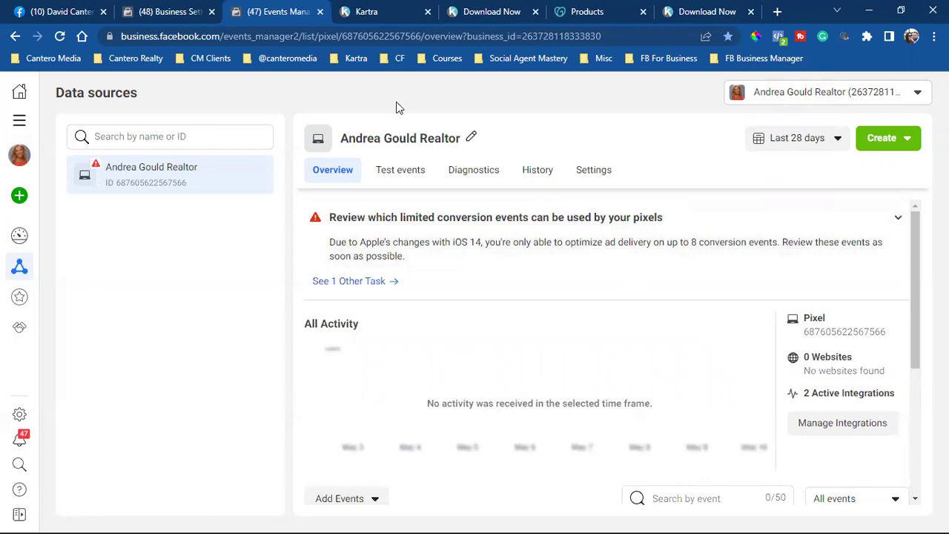
Switch back to Kartra, close the publish dialog and exit the page editor to the dashboard.
left_click(353, 6)
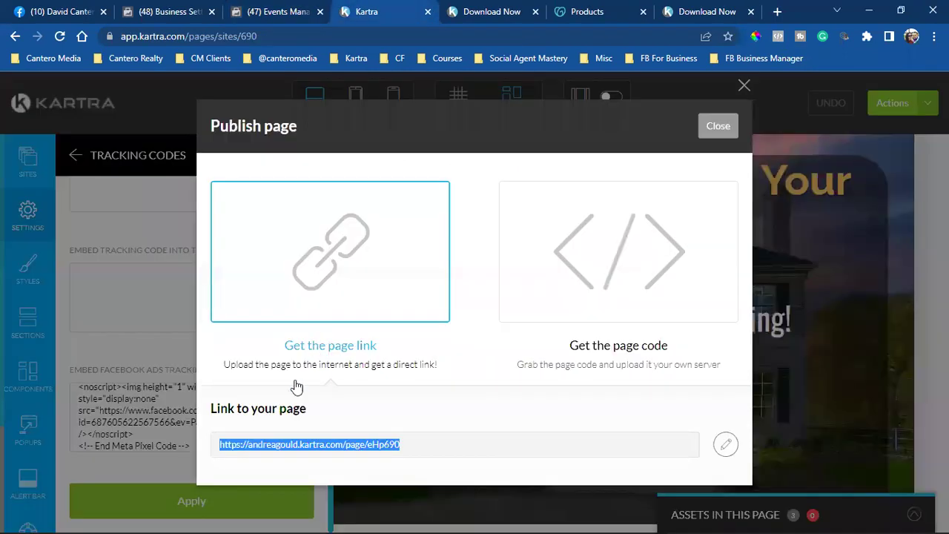
left_click(715, 130)
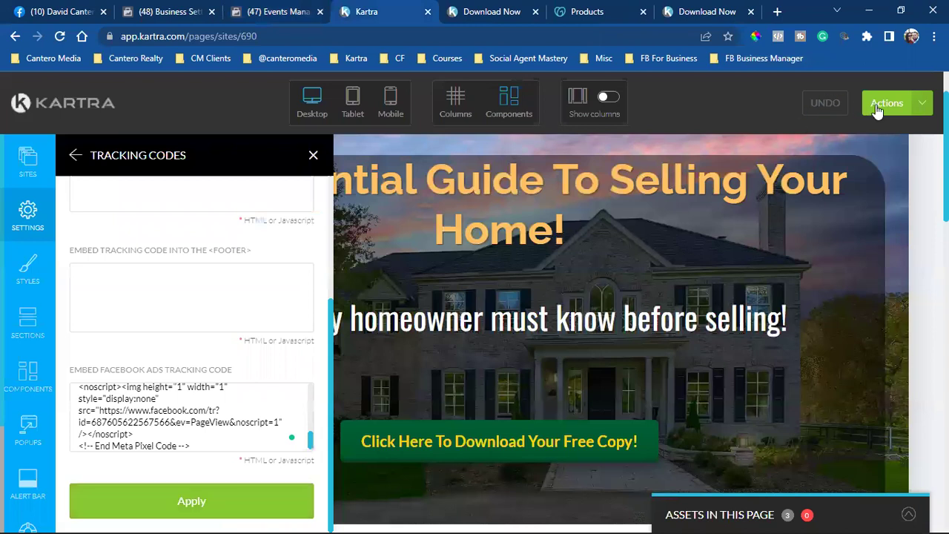
left_click(917, 105)
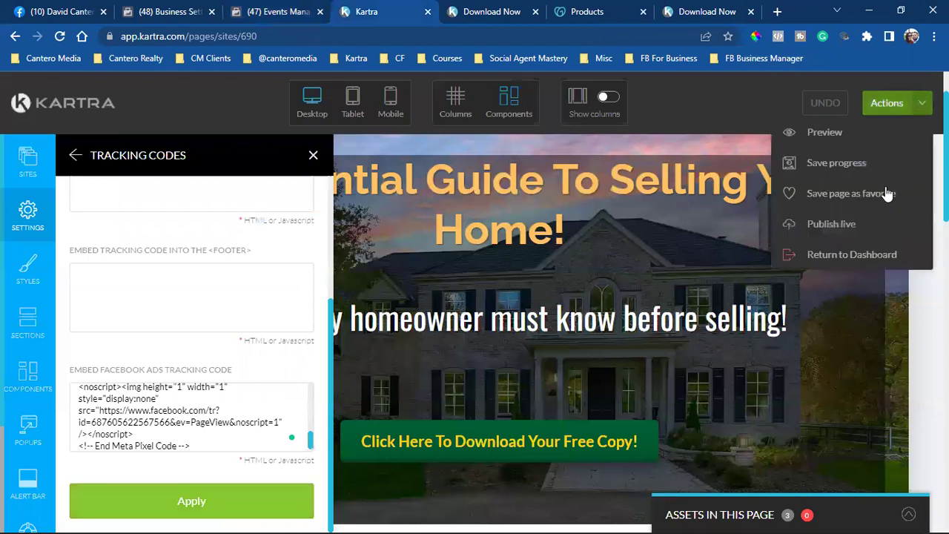
left_click(848, 258)
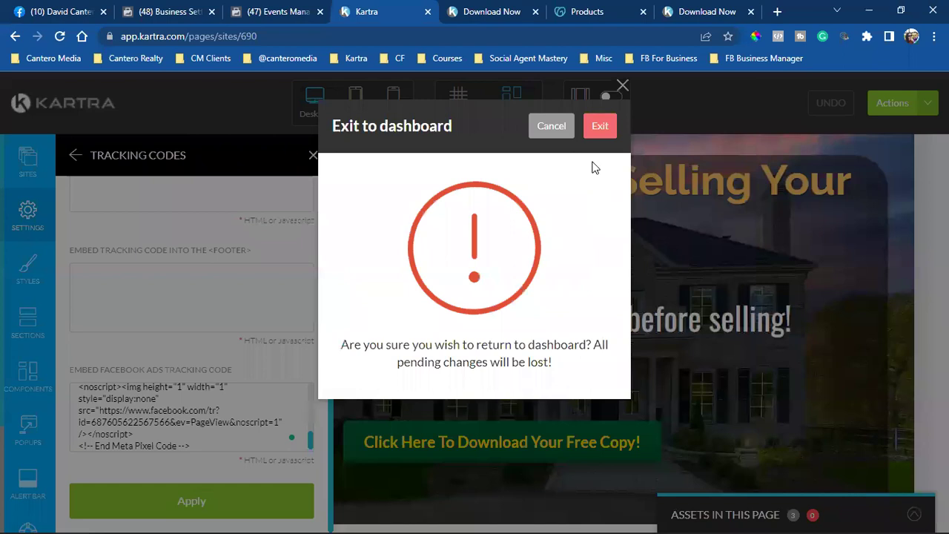
left_click(601, 134)
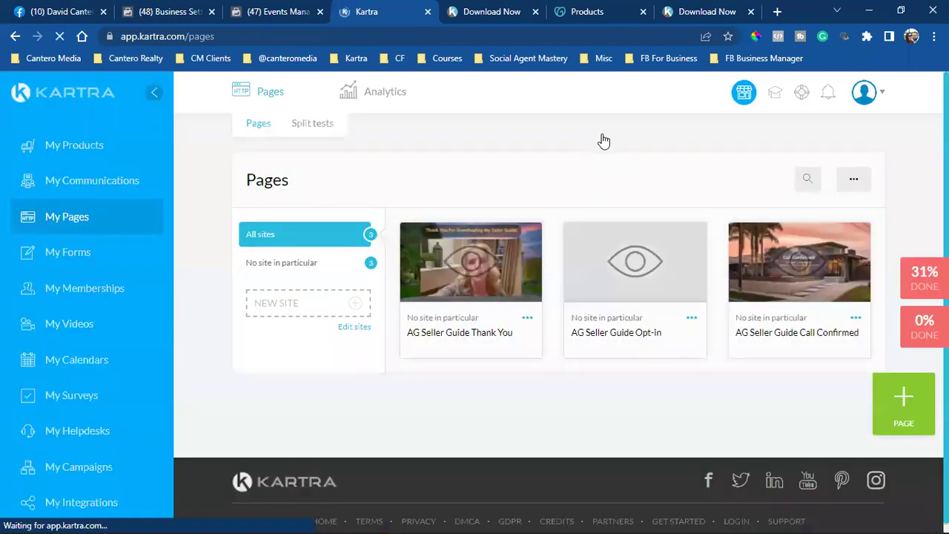
Open the AG Seller Guide Thank You page for editing and go to its Facebook Ads tracking code setting.
left_click(527, 321)
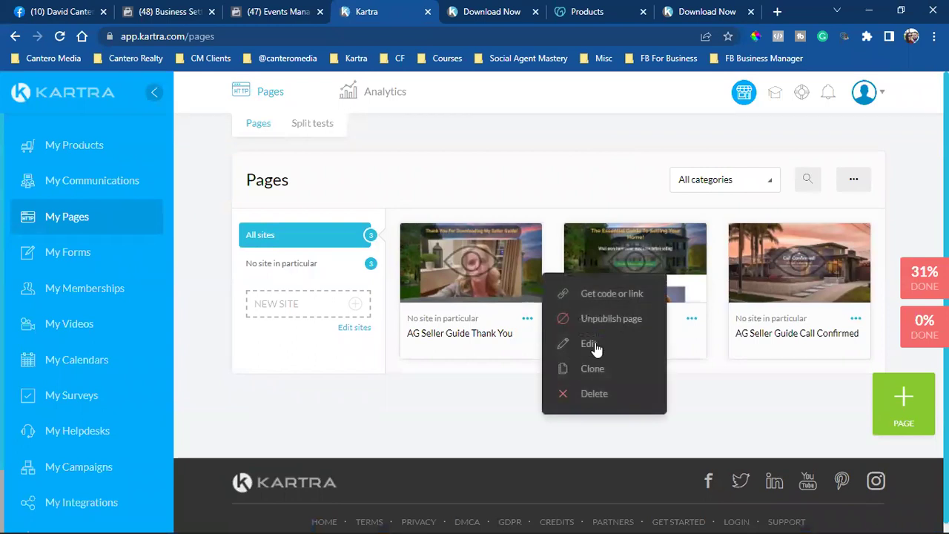
left_click(596, 345)
left_click(687, 125)
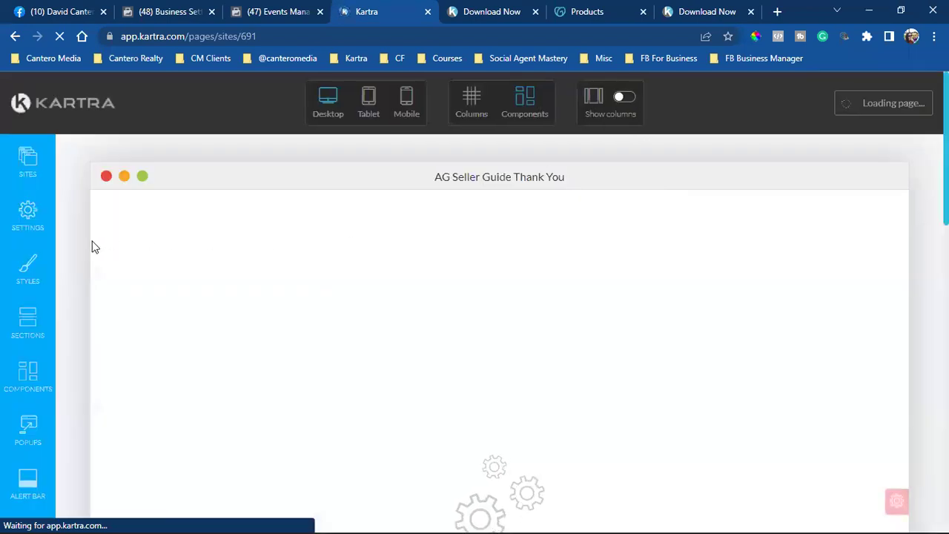
left_click(33, 219)
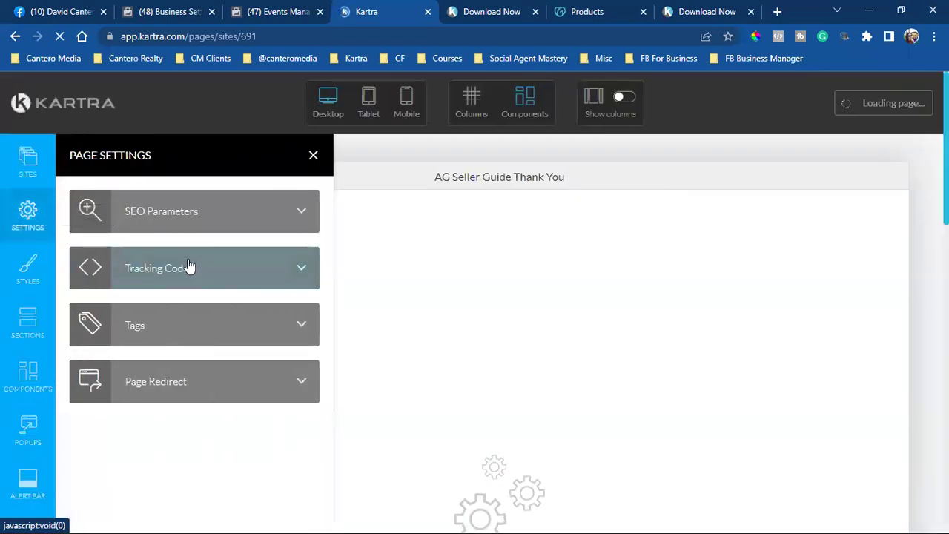
left_click(192, 271)
scroll(217, 356, "down", 3)
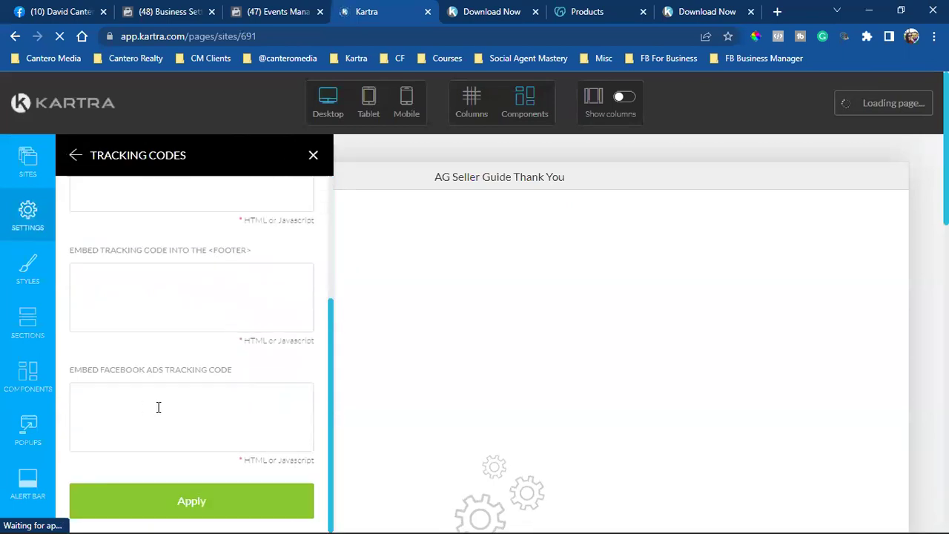
left_click(194, 405)
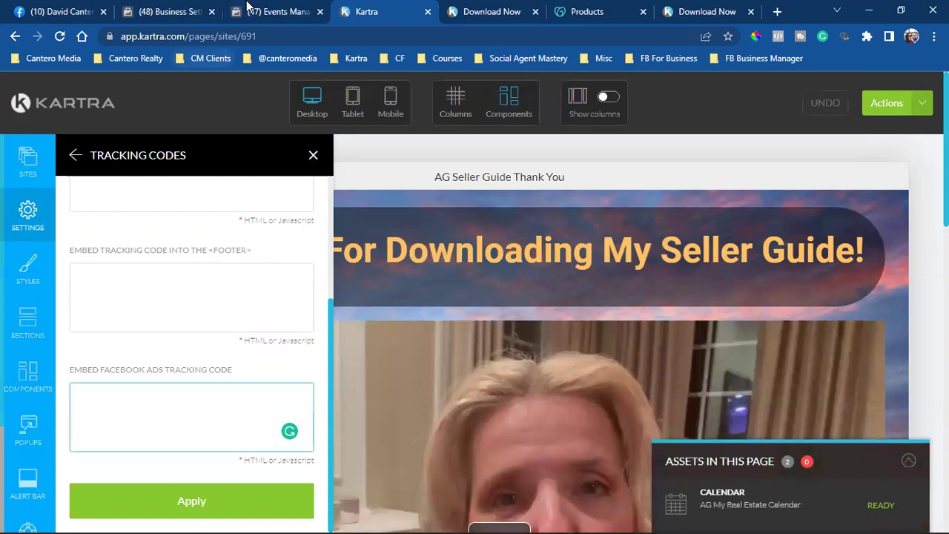
Switch to Events Manager, add events from a new website and copy the pixel base code.
key("ctrl+shift+Tab")
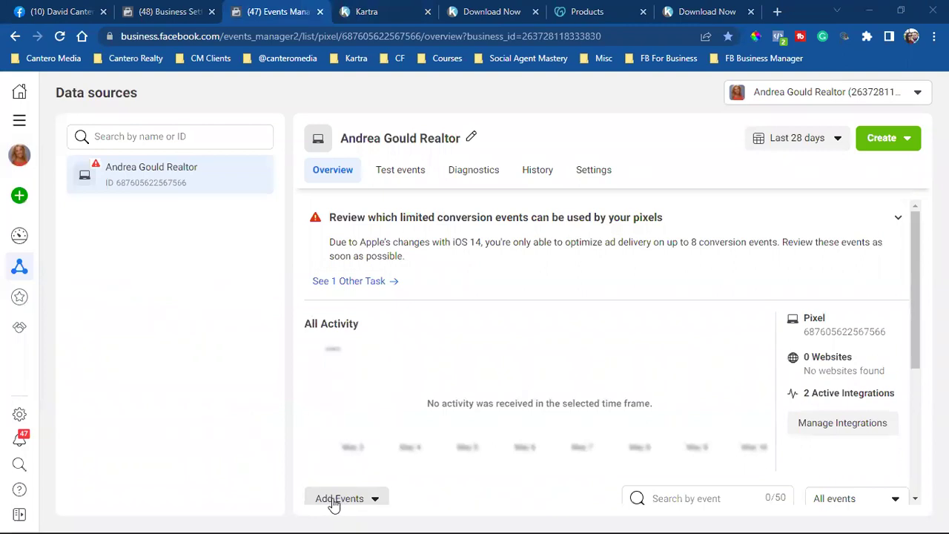
scroll(334, 504, "down", 2)
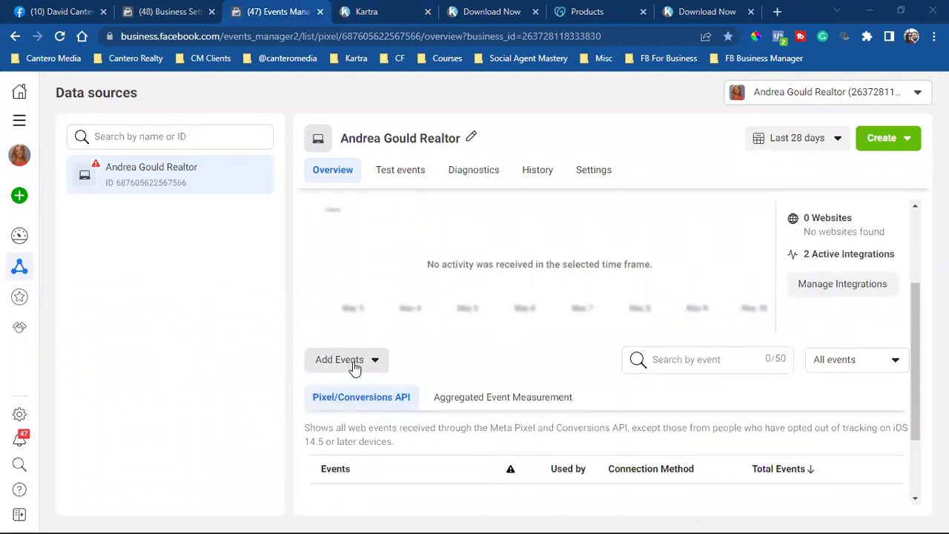
left_click(348, 368)
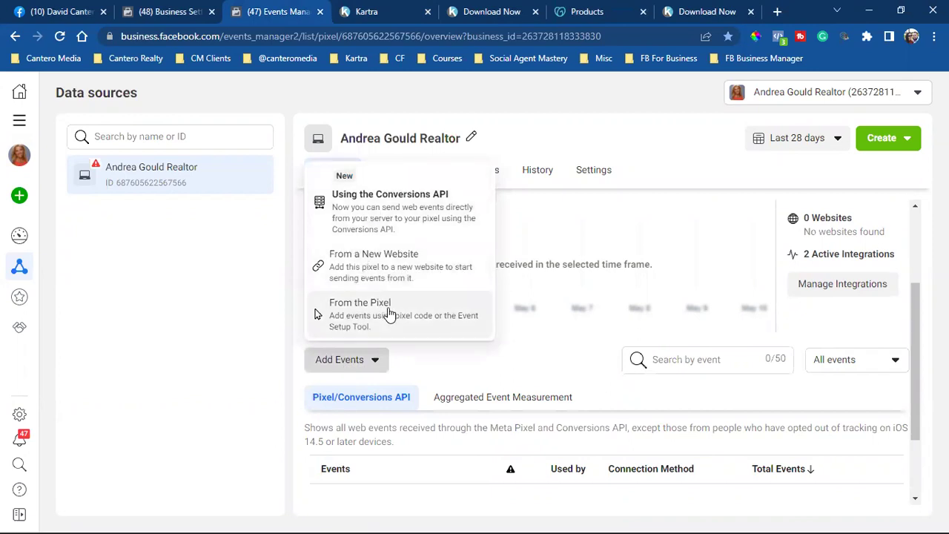
left_click(396, 272)
left_click(331, 280)
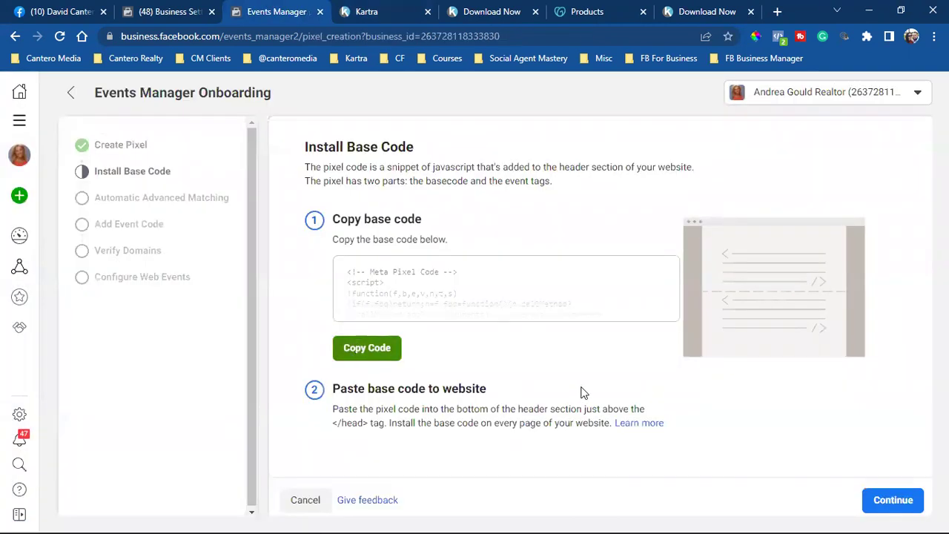
Finish the onboarding with Automatic Advanced Matching left on, skipping event code, domain verification and web event configuration.
left_click(898, 501)
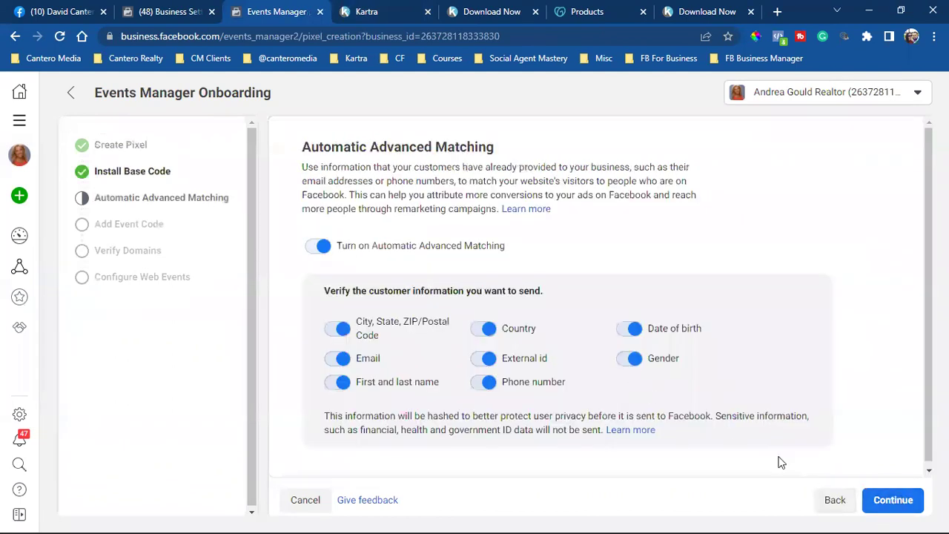
left_click(891, 500)
left_click(892, 501)
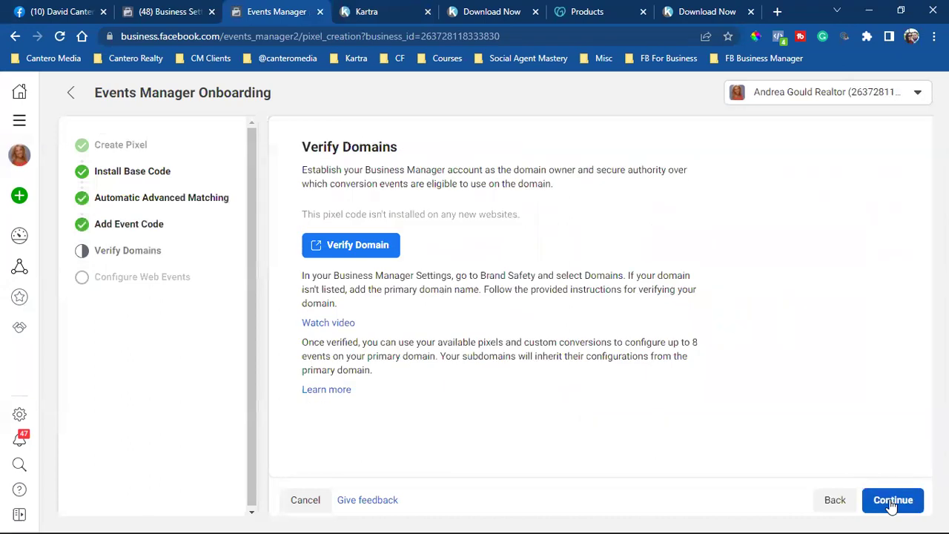
left_click(891, 501)
left_click(892, 501)
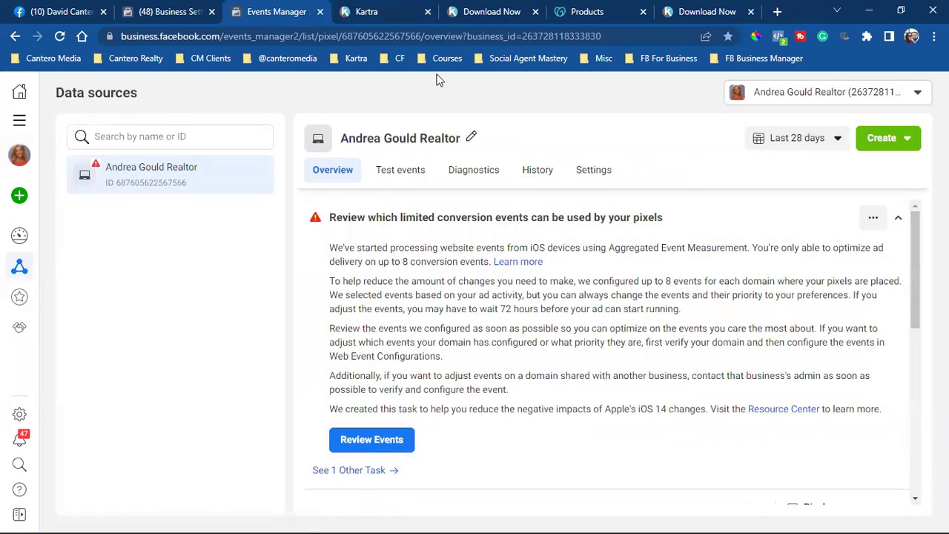
Switch to Kartra, paste the pixel base code as the AG Seller Guide Thank You page's Facebook Ads tracking code, apply it and publish the page live.
left_click(400, 9)
key("ctrl+v")
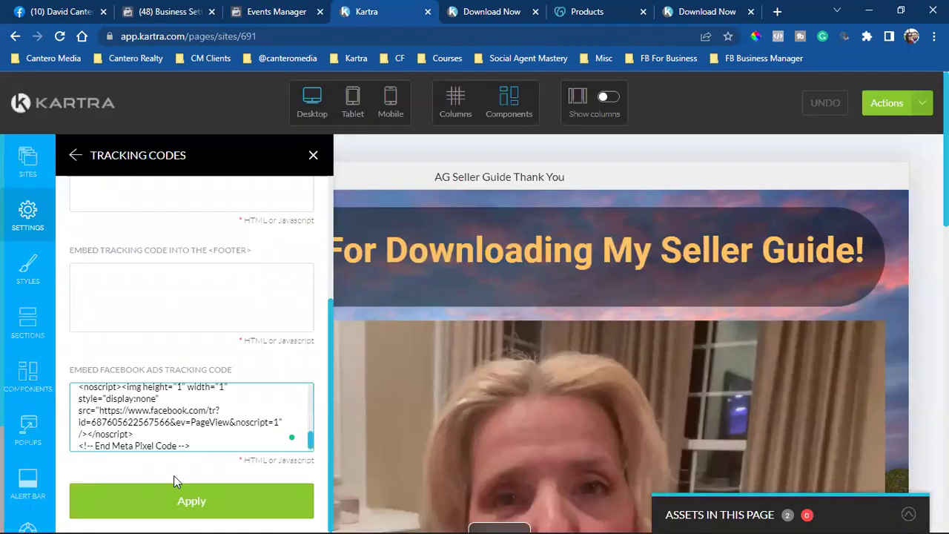
left_click(163, 499)
left_click(894, 104)
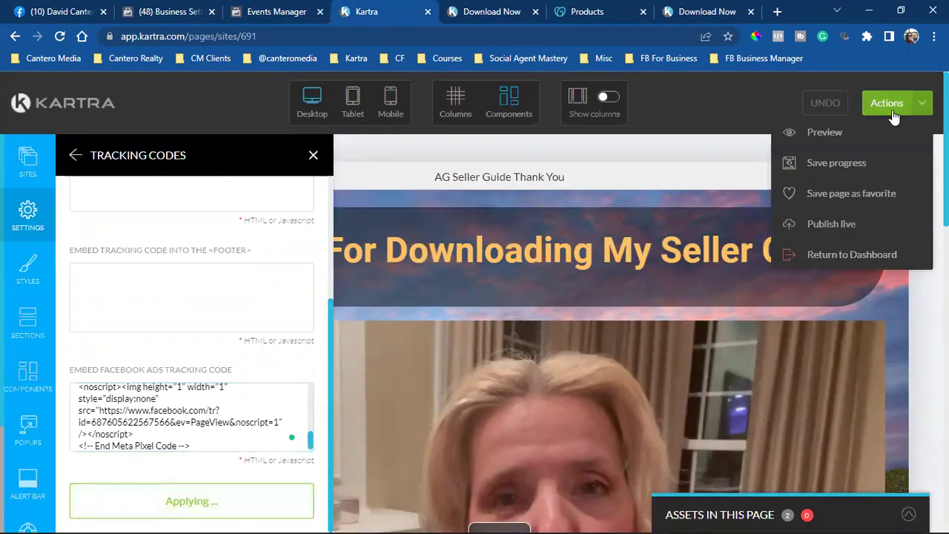
left_click(879, 159)
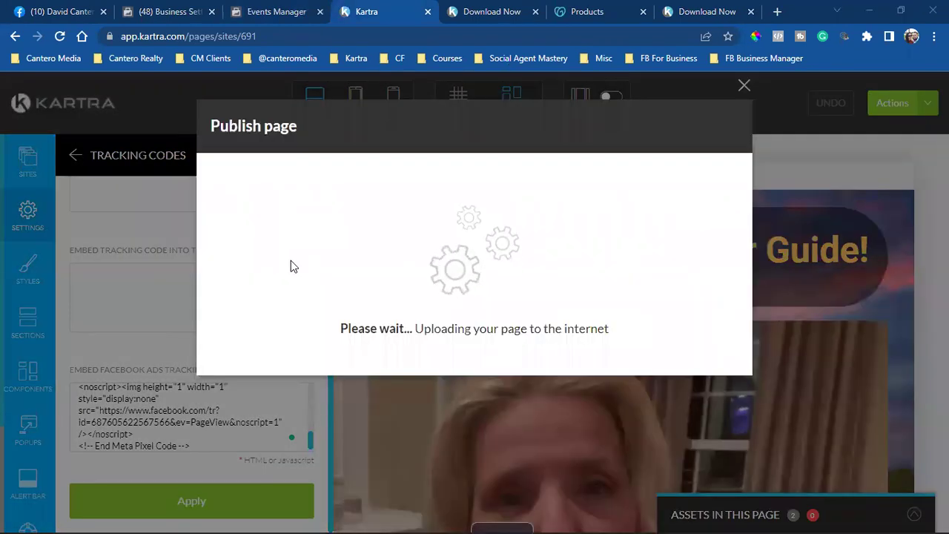
left_click(291, 267)
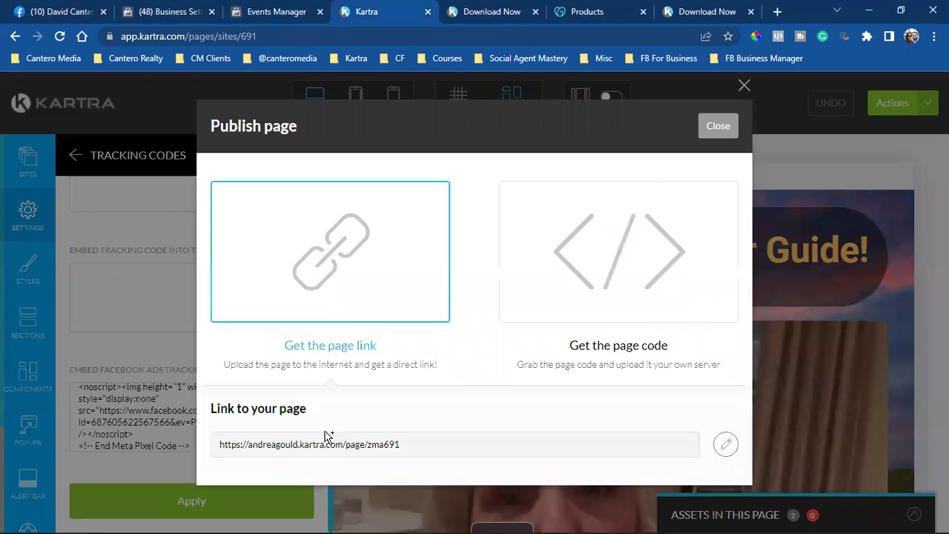
Copy the published Thank You page's link and open it in a new browser tab.
triple_click(317, 444)
right_click(321, 445)
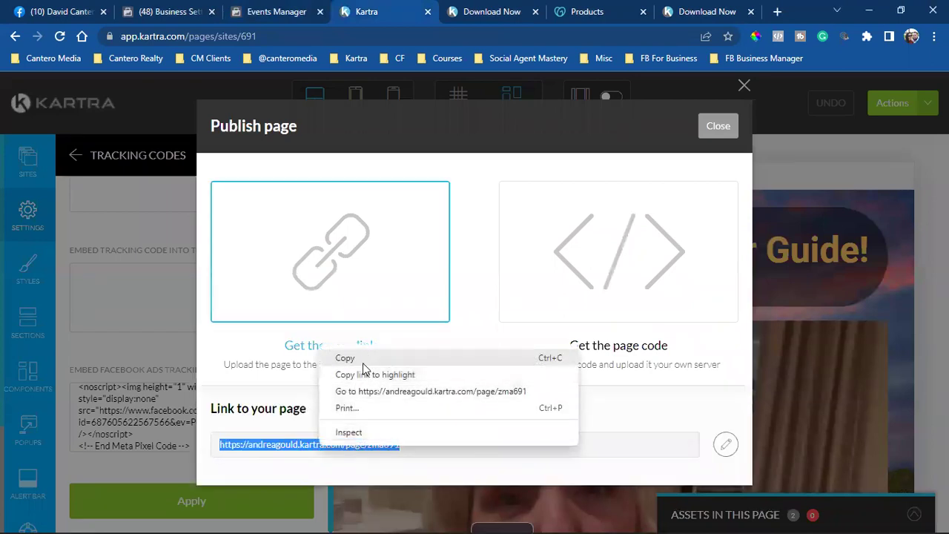
left_click(362, 359)
left_click(777, 11)
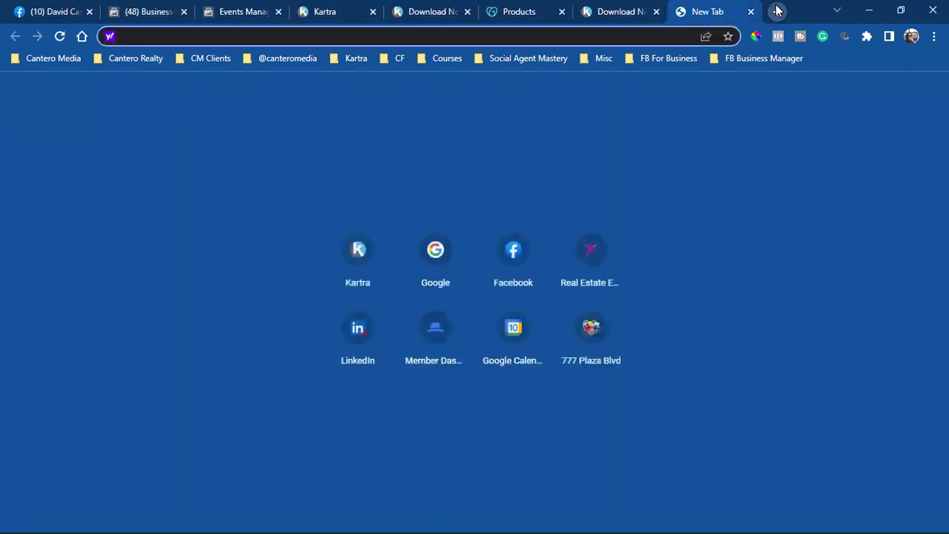
key("ctrl+v")
key("Return")
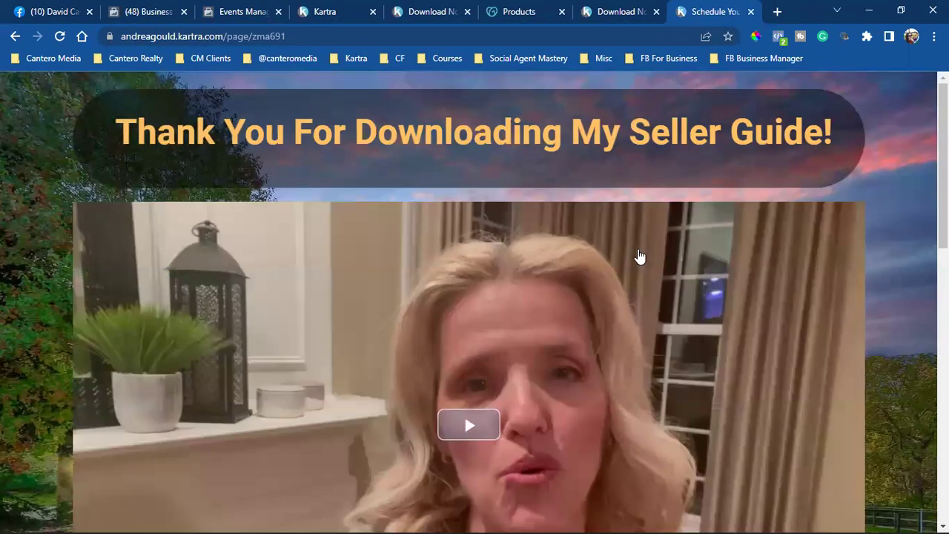
Look over the live Thank You page and check its pixel and detected events with Facebook Pixel Helper.
scroll(669, 259, "down", 6)
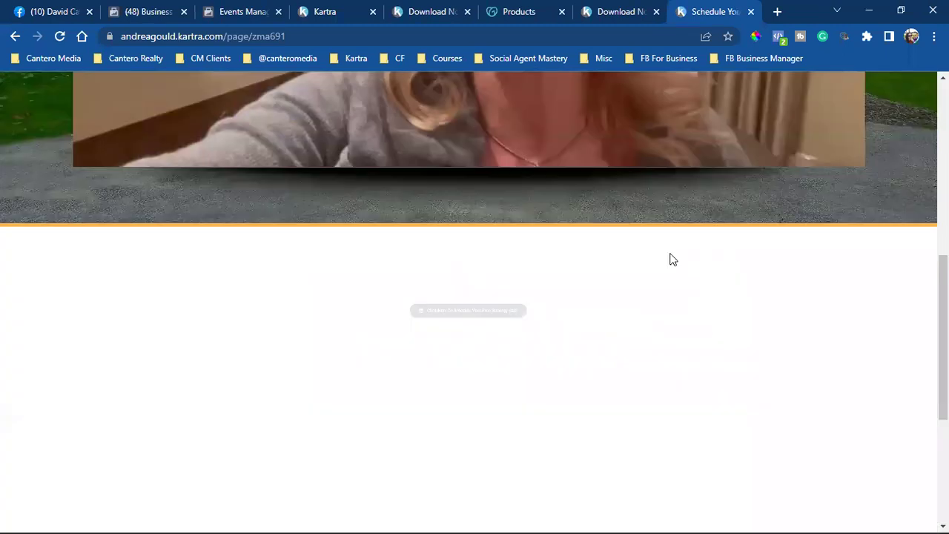
scroll(669, 259, "down", 3)
scroll(669, 255, "up", 9)
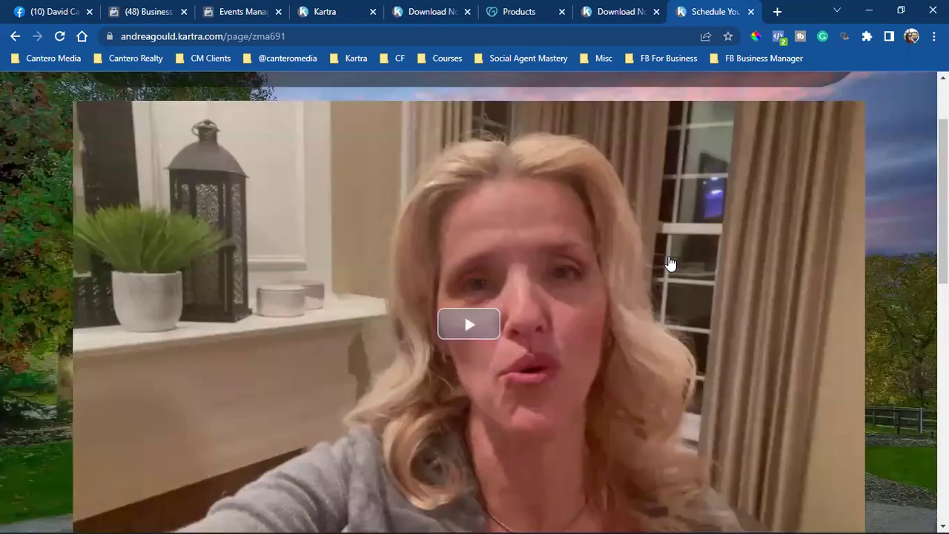
scroll(671, 259, "up", 2)
left_click(777, 38)
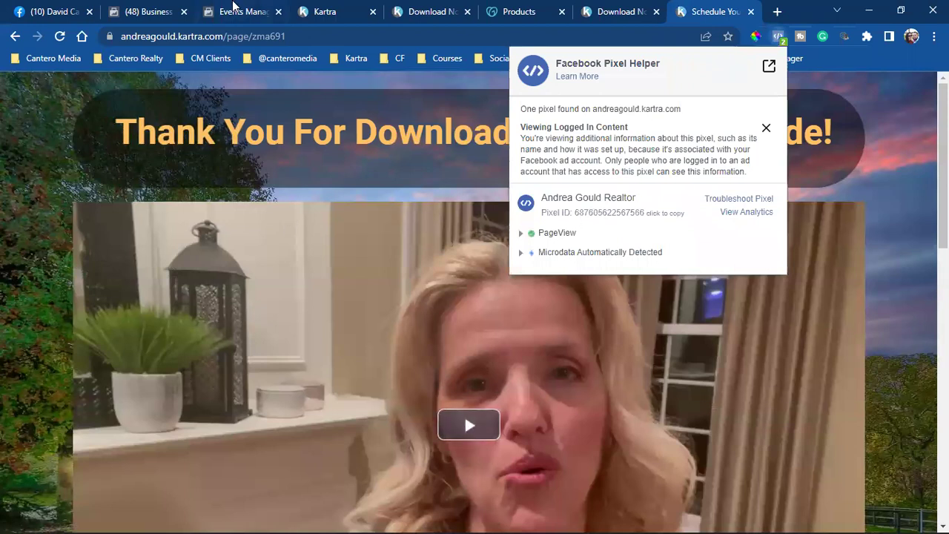
Return to Kartra, close the publish dialog and exit the Thank You page editor to the dashboard.
left_click(324, 11)
left_click(719, 127)
left_click(902, 111)
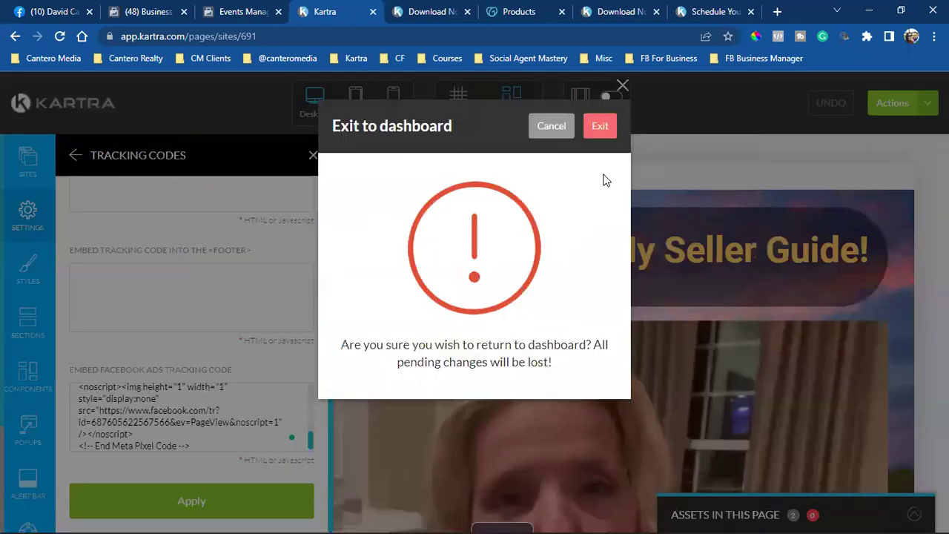
left_click(600, 130)
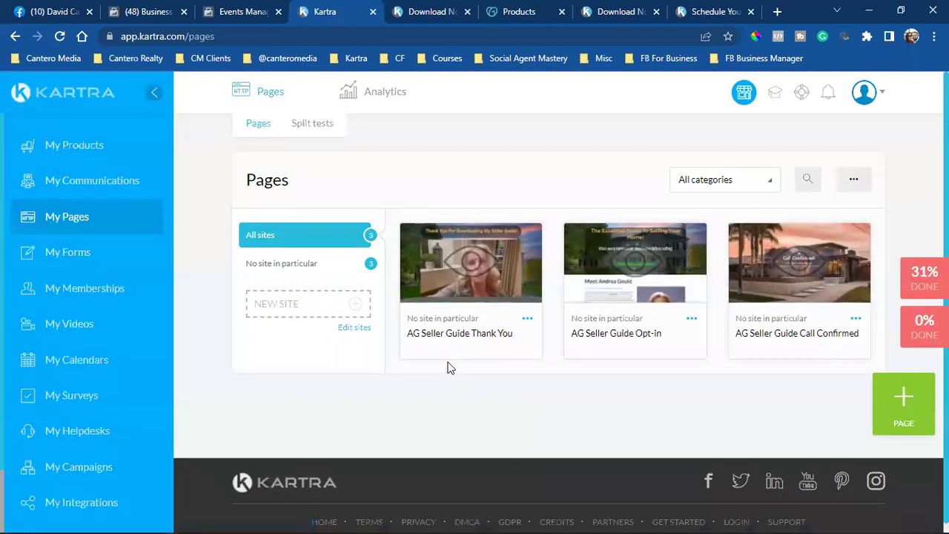
Switch to Events Manager.
key("ctrl+shift+Tab")
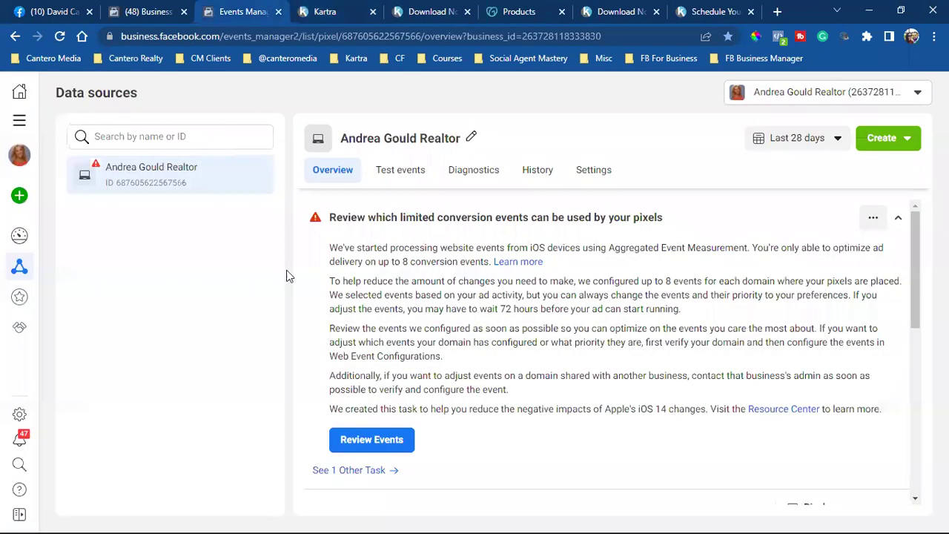